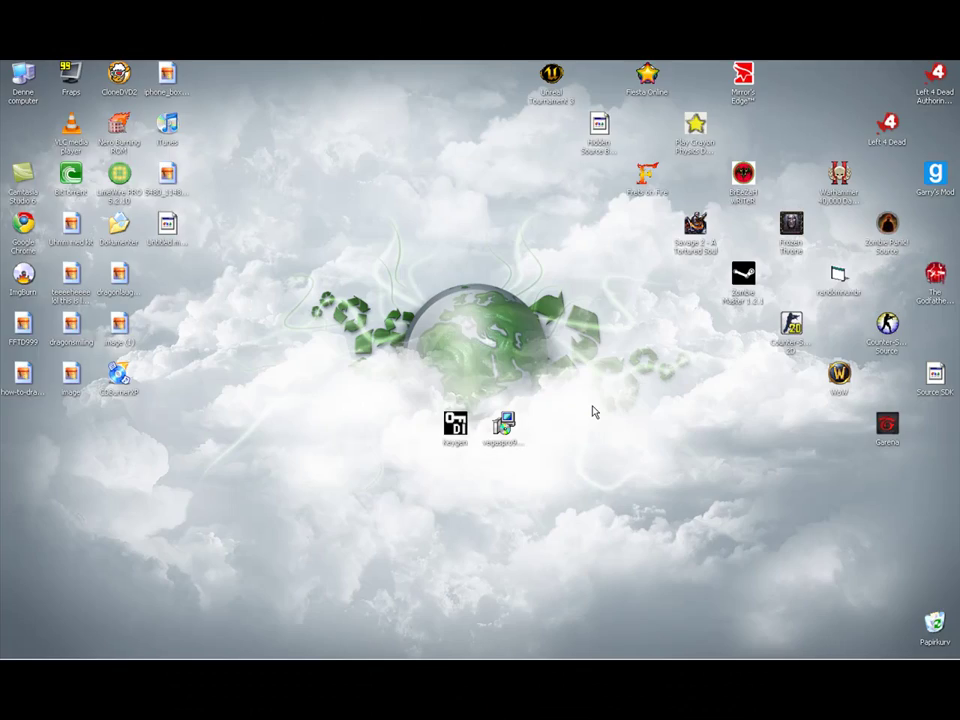
# Arrange the Keygen and vegaspro90a_32bit icons side by side just left of the globe.
pyautogui.moveTo(461, 411); pyautogui.dragTo(574, 469)
pyautogui.moveTo(460, 427); pyautogui.dragTo(364, 277)
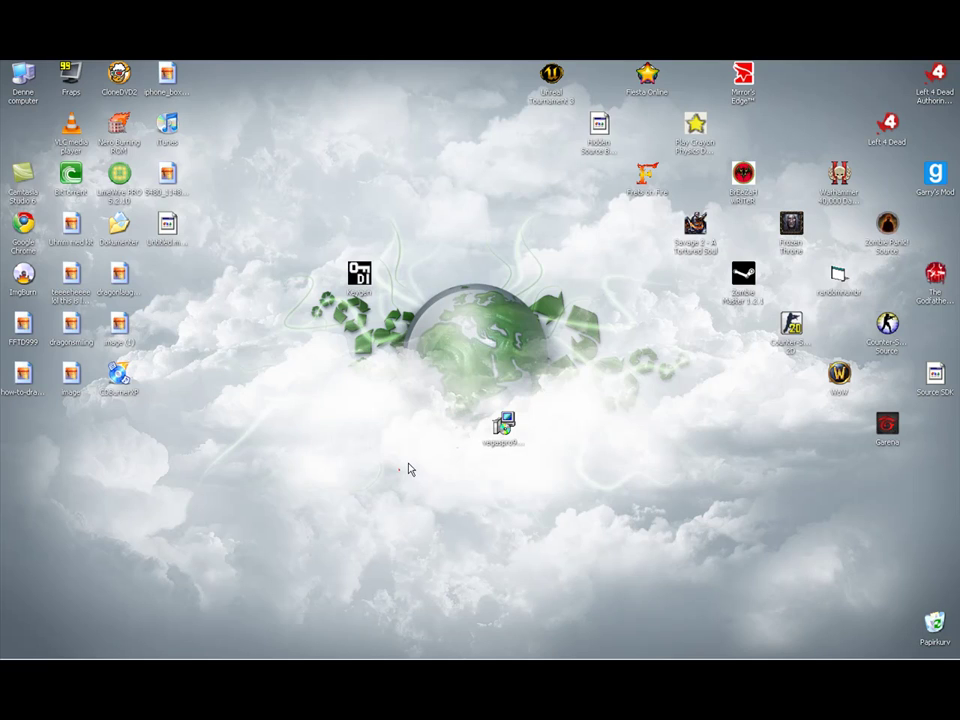
pyautogui.moveTo(500, 440); pyautogui.dragTo(423, 402)
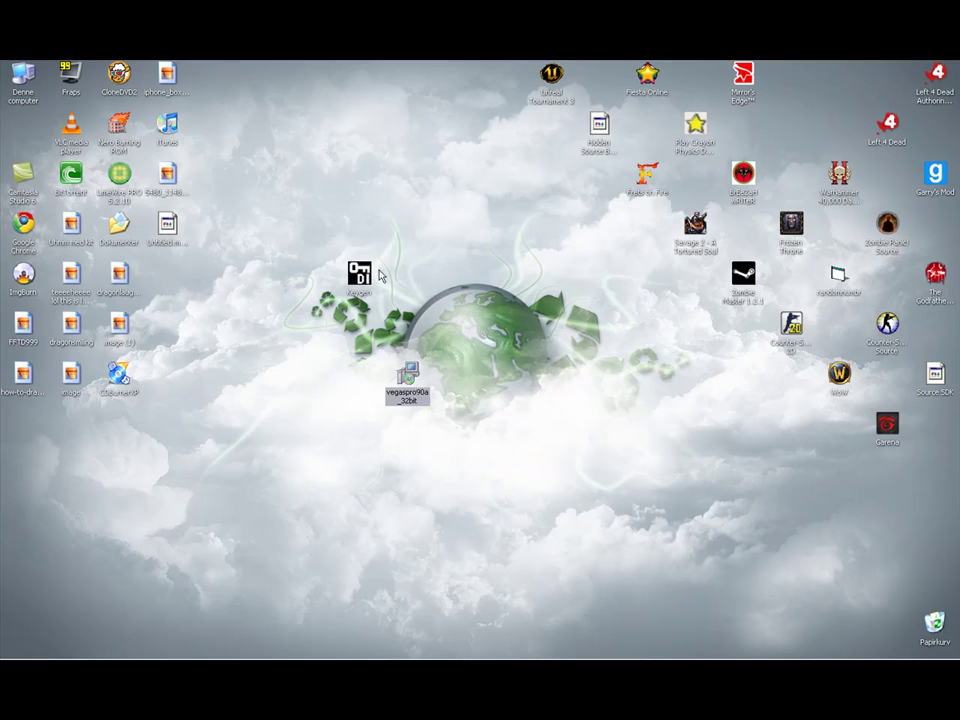
pyautogui.click(484, 296)
pyautogui.moveTo(376, 283); pyautogui.dragTo(328, 333)
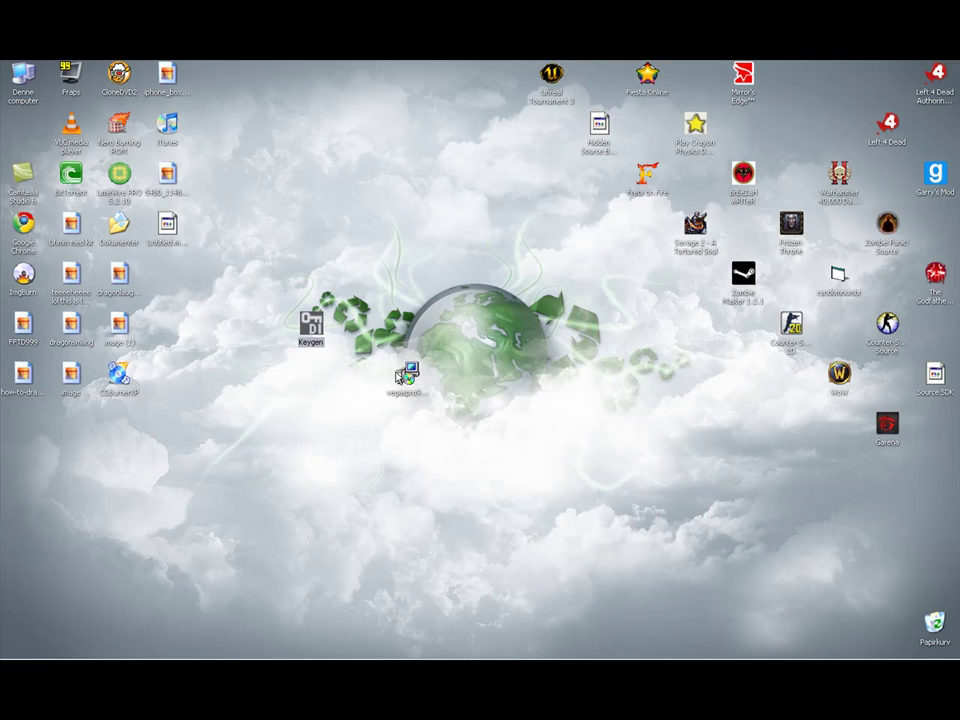
# Run vegaspro90a_32bit and let it extract until the language choice dialog appears.
pyautogui.doubleClick(406, 376)
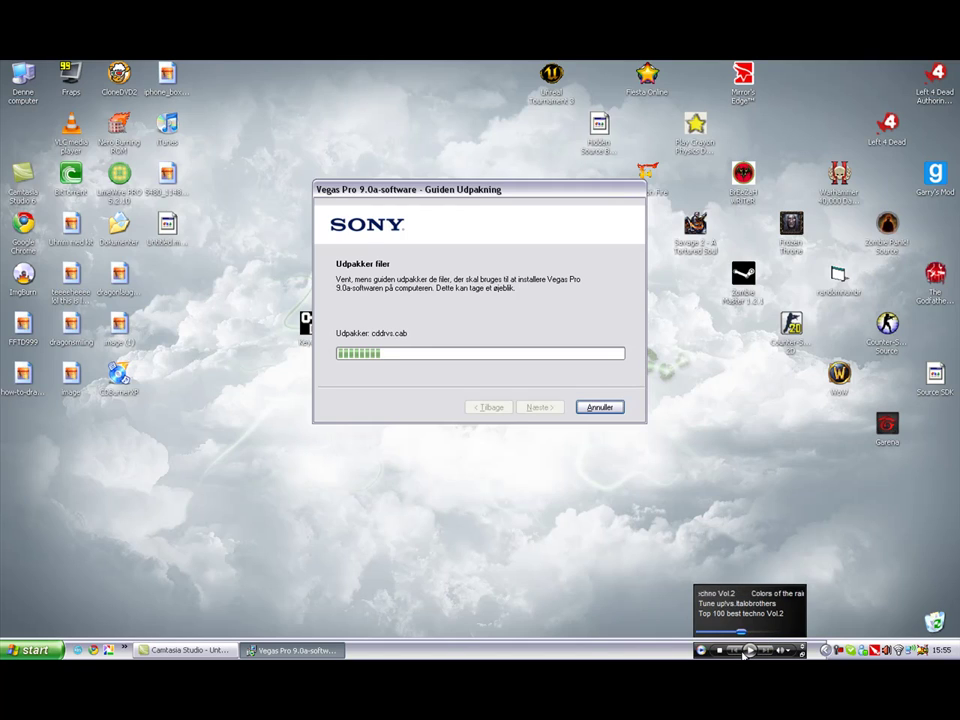
pyautogui.click(745, 652)
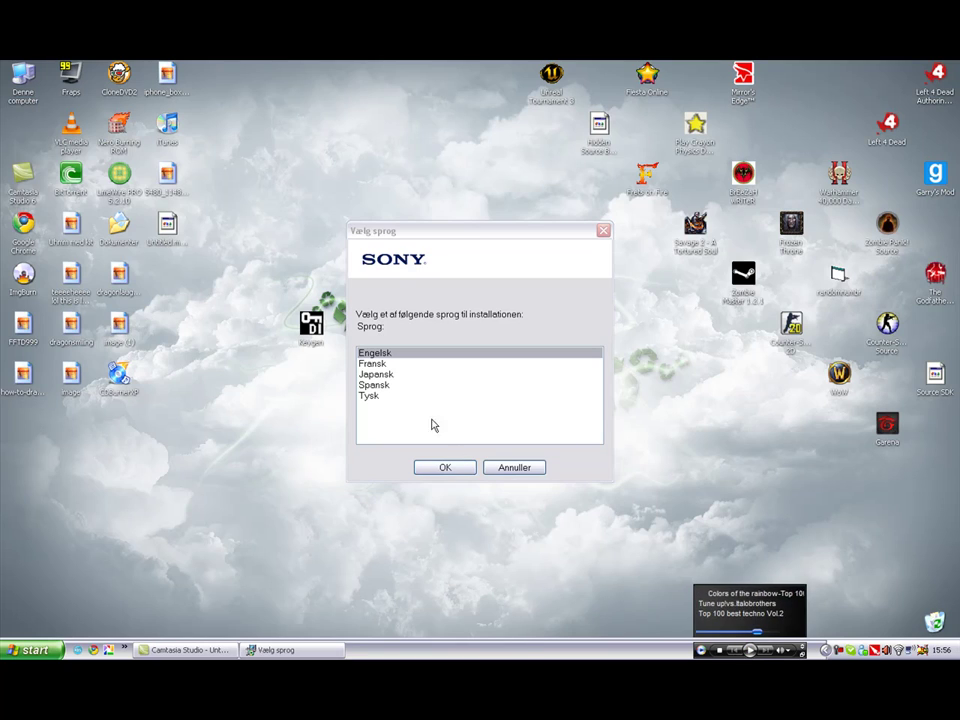
# Choose English (Engelsk) as the installation language and accept the licence agreement.
pyautogui.click(409, 354)
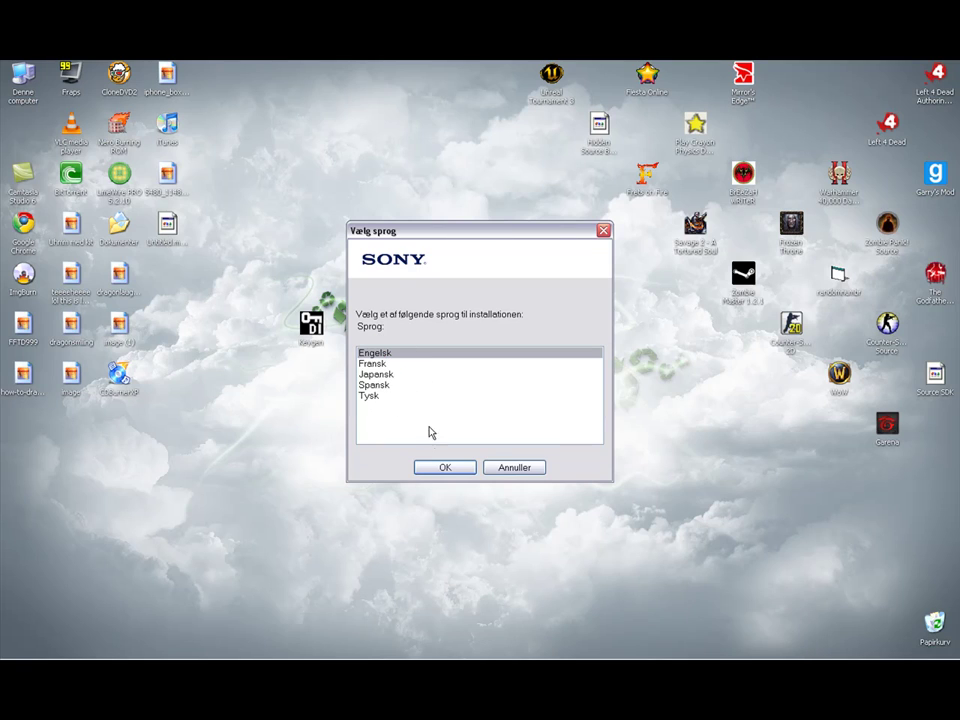
pyautogui.click(440, 466)
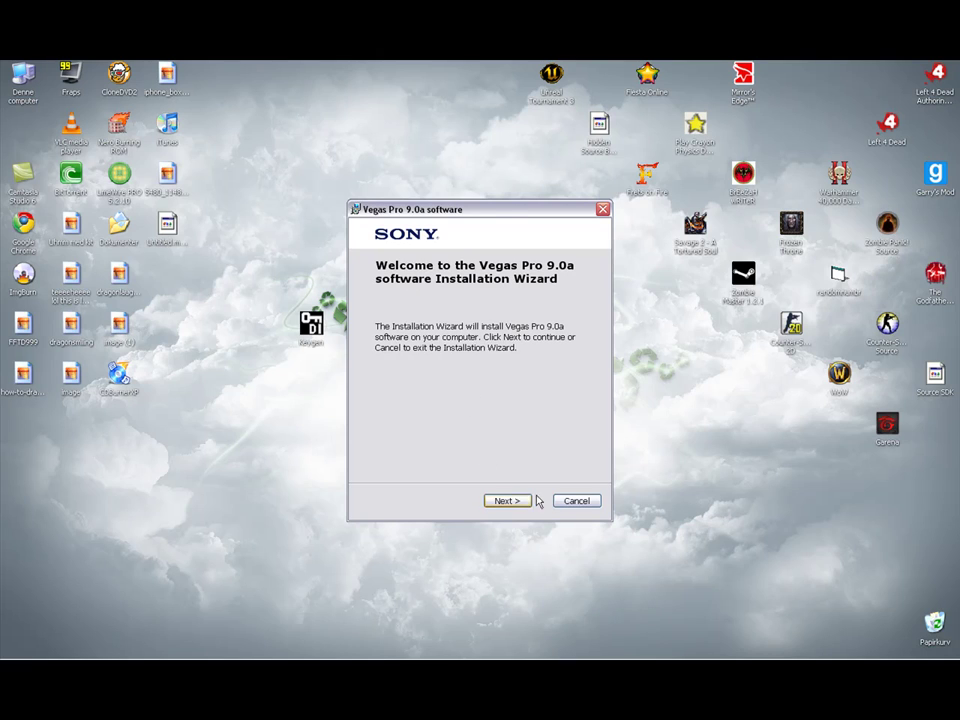
pyautogui.click(506, 500)
pyautogui.click(328, 451)
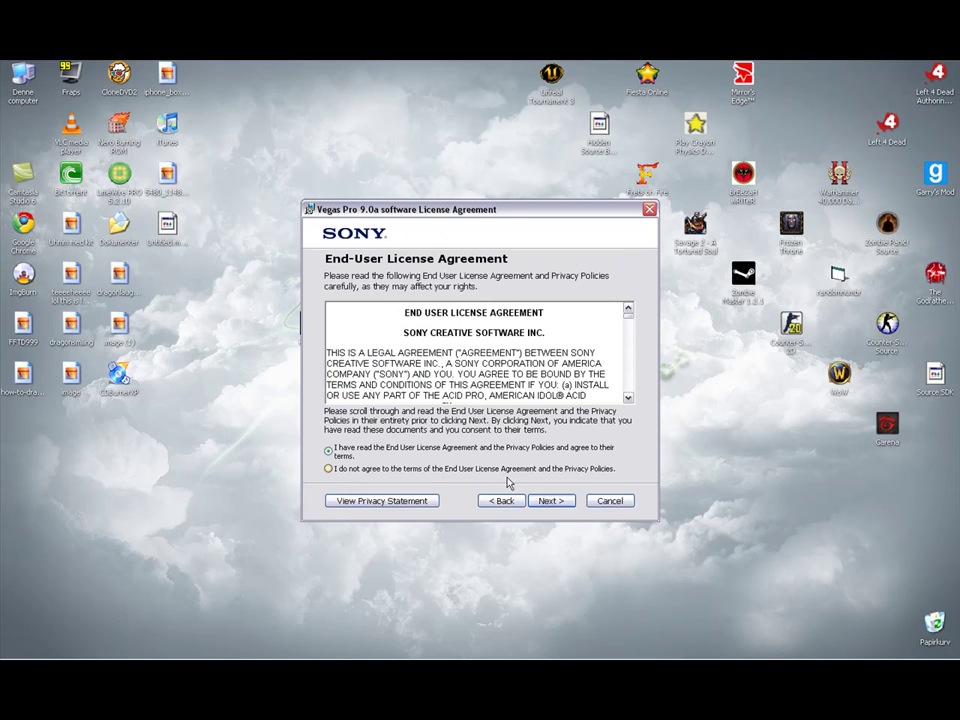
pyautogui.click(538, 500)
# Keep the default destination paths and enable the desktop shortcut option.
pyautogui.click(500, 500)
pyautogui.moveTo(633, 323)
pyautogui.mouseDown()
pyautogui.moveTo(630, 377)
pyautogui.moveTo(644, 281)
pyautogui.mouseUp()
pyautogui.click(552, 500)
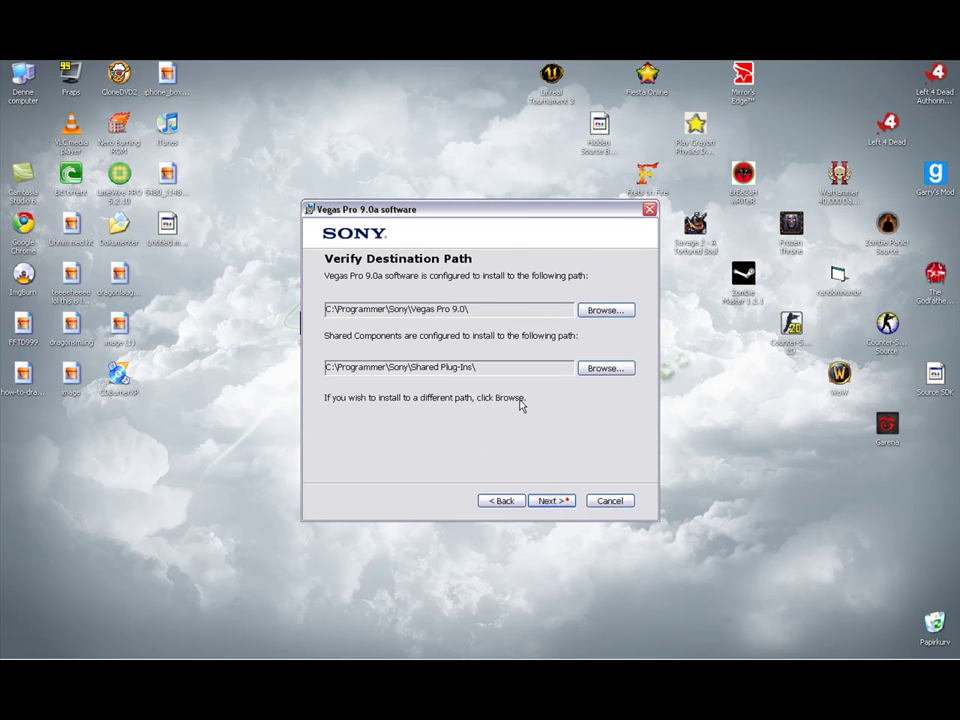
pyautogui.click(543, 501)
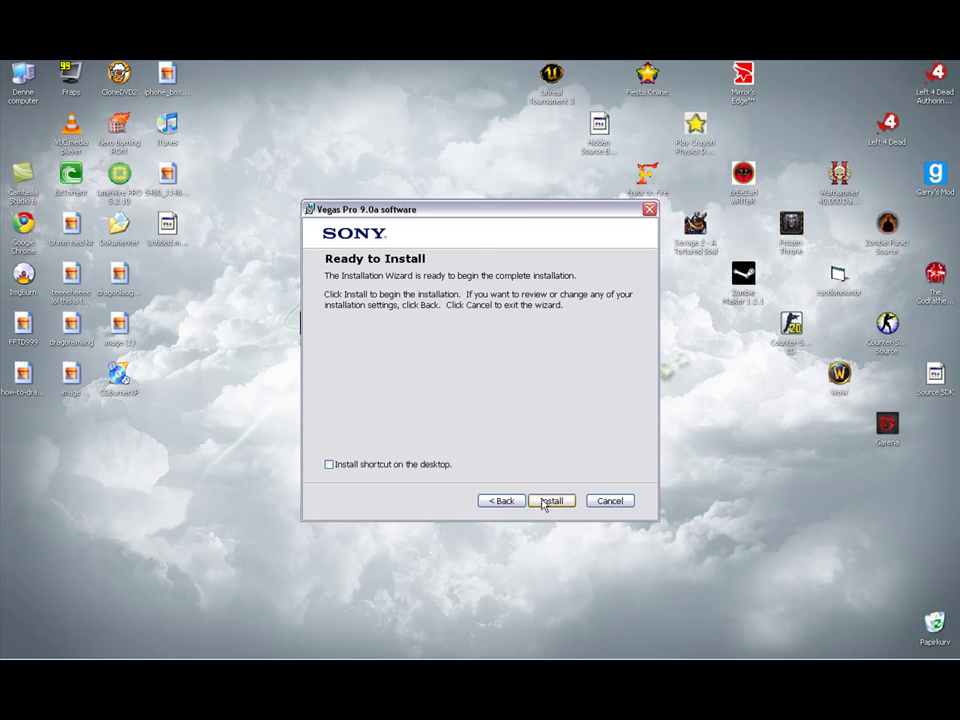
pyautogui.click(329, 464)
# Start the Vegas Pro 9.0a installation and start music playback in the media player.
pyautogui.click(570, 500)
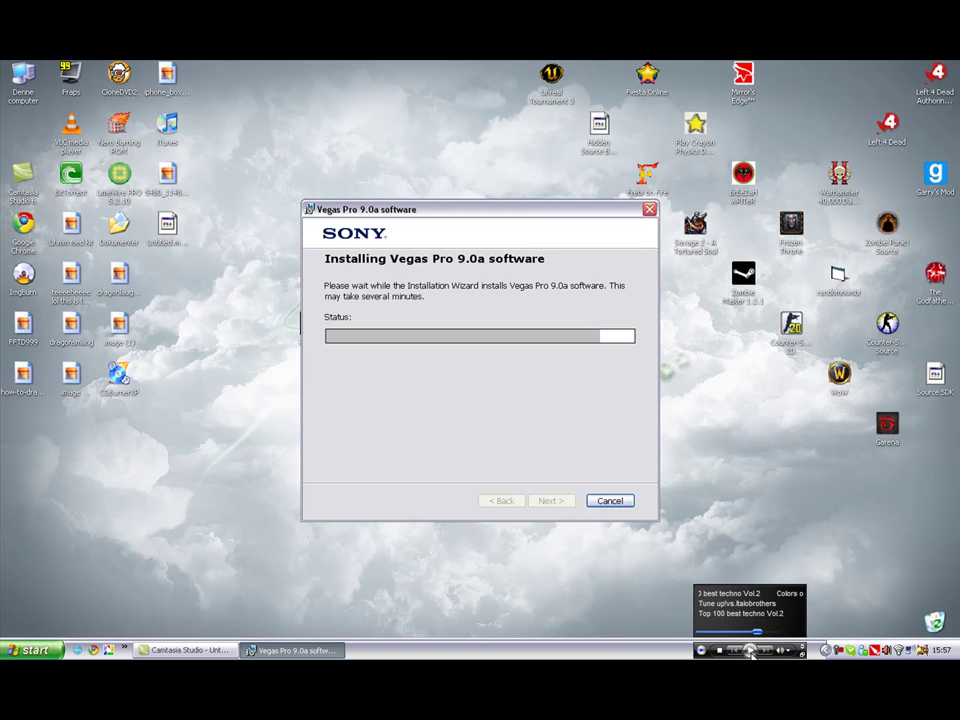
pyautogui.click(750, 651)
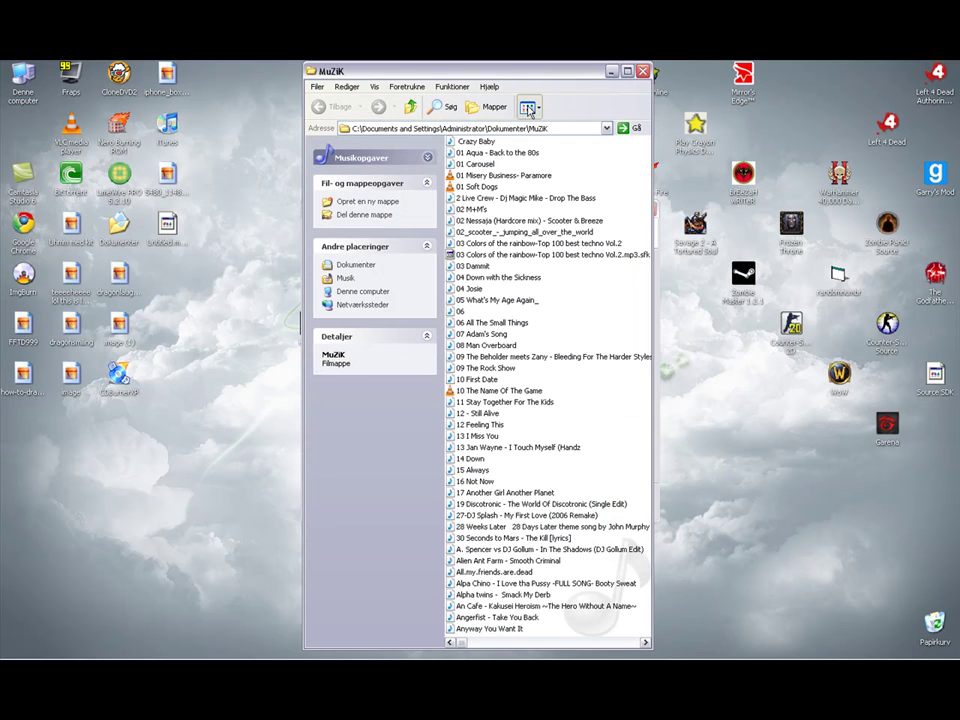
# Show the MuZiK folder's files as large icons and maximise its window.
pyautogui.click(530, 106)
pyautogui.click(561, 125)
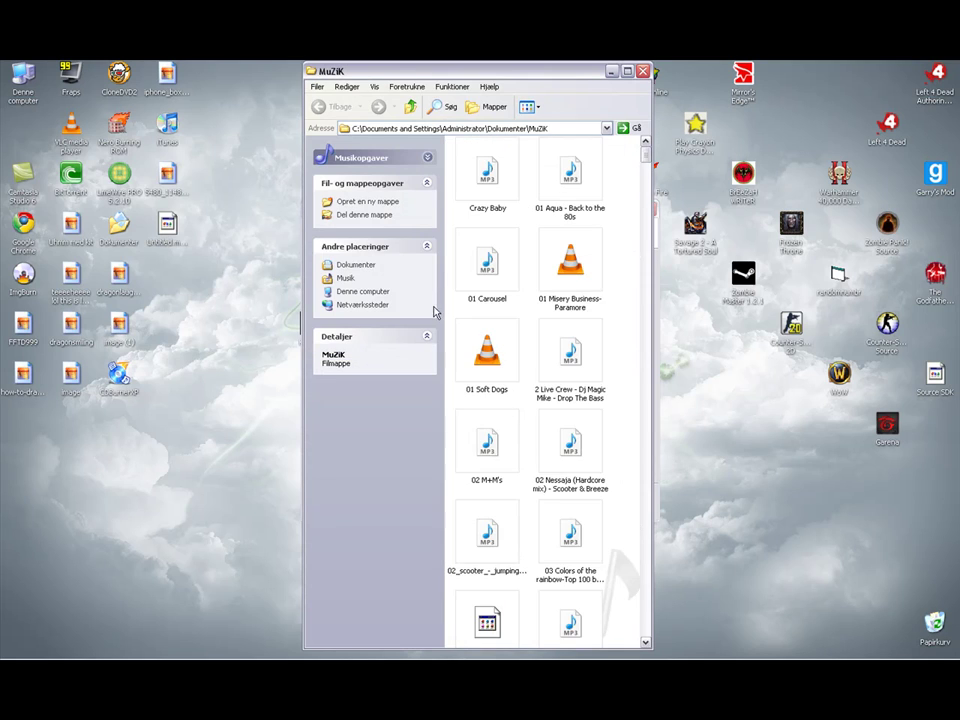
pyautogui.hotkey('alt', 'space')
pyautogui.press('x')
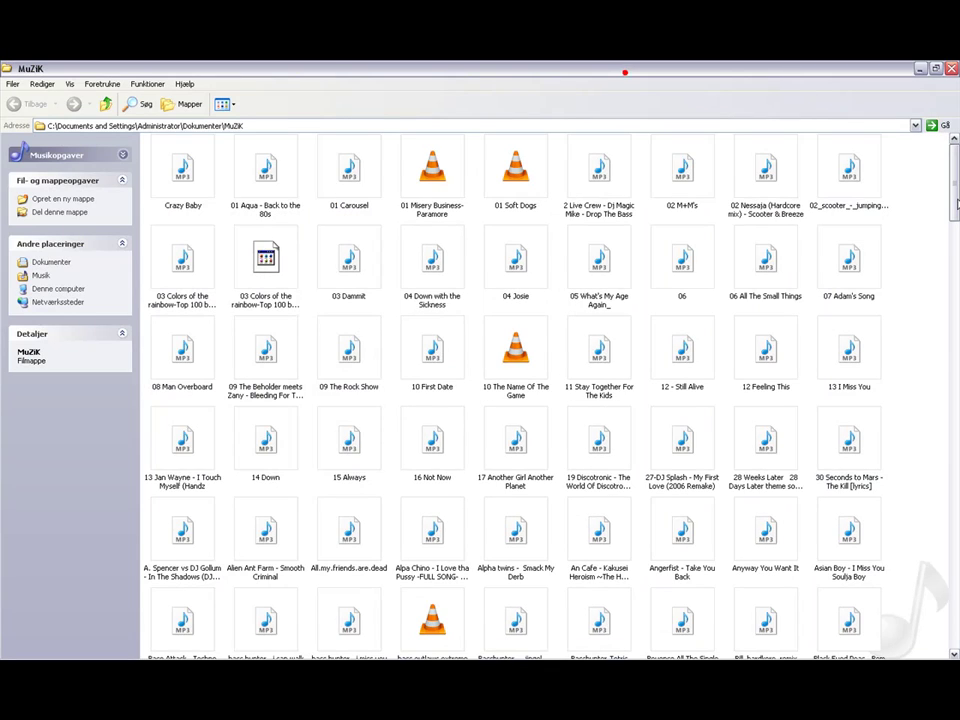
pyautogui.moveTo(955, 195); pyautogui.dragTo(955, 293)
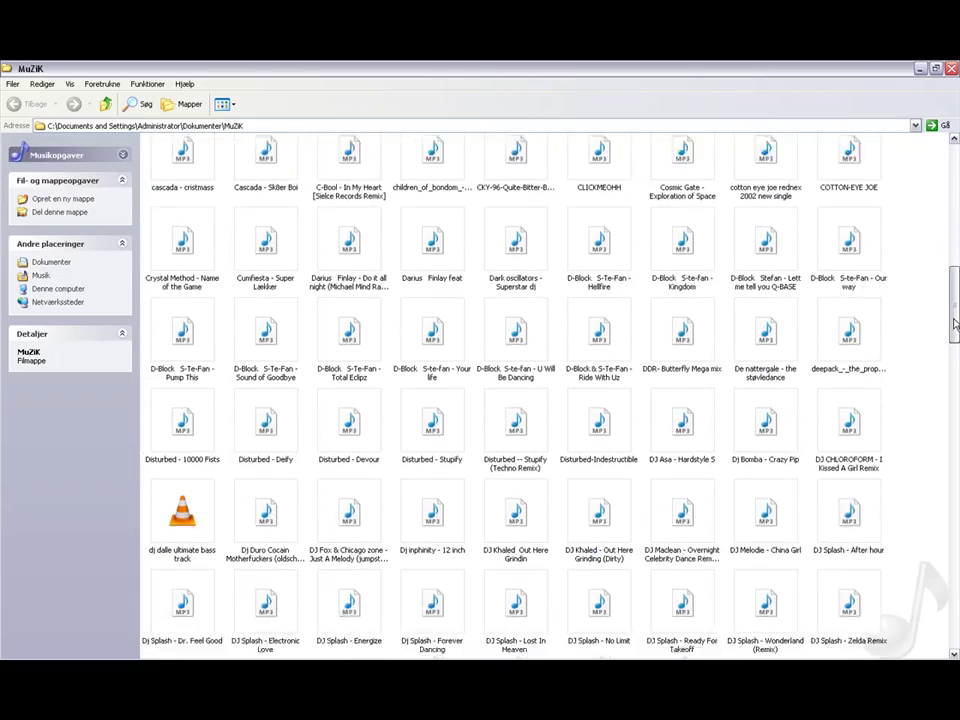
pyautogui.moveTo(955, 293)
pyautogui.mouseDown()
pyautogui.moveTo(943, 655)
pyautogui.moveTo(952, 170)
pyautogui.mouseUp()
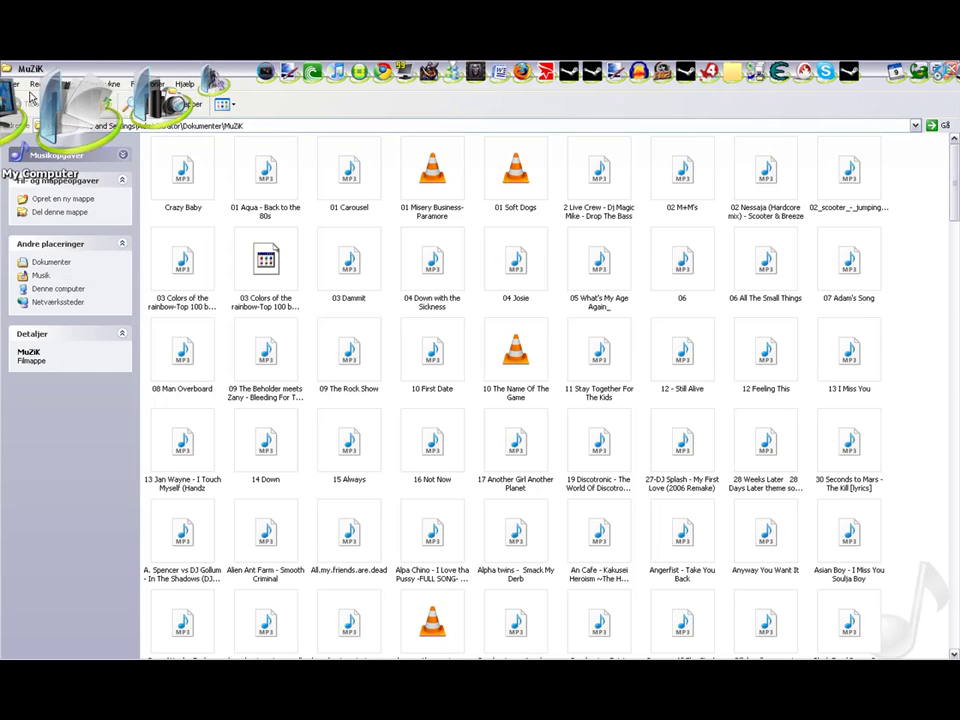
# Browse D:\Documents and Settings\Administrator\Lokale indstillinger\downloads\Hardstyle 2009 Part 4.
pyautogui.click(33, 97)
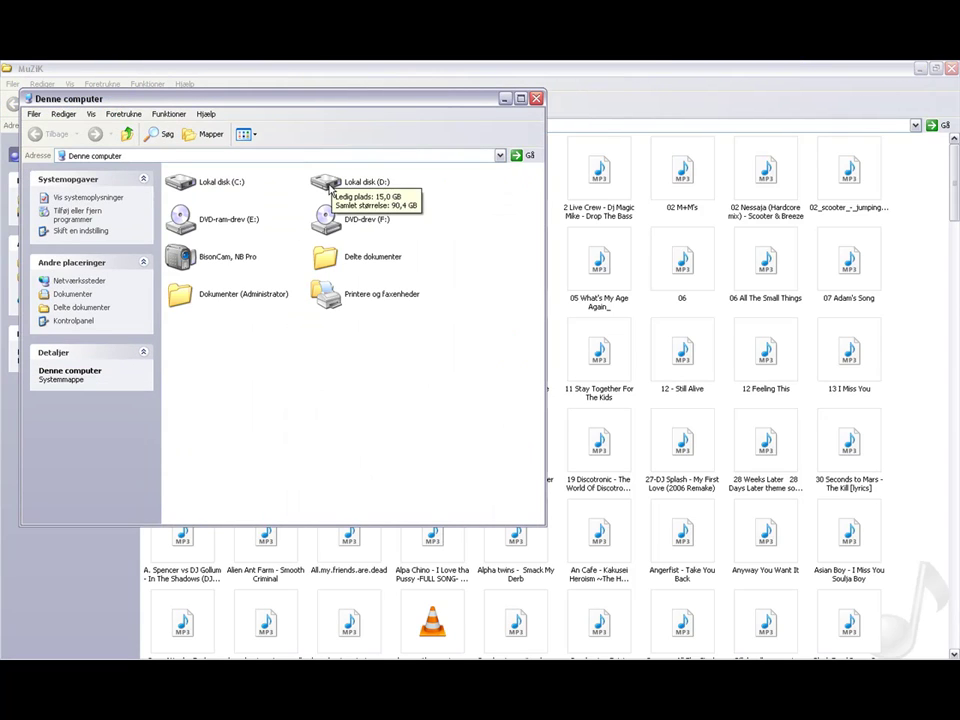
pyautogui.doubleClick(329, 184)
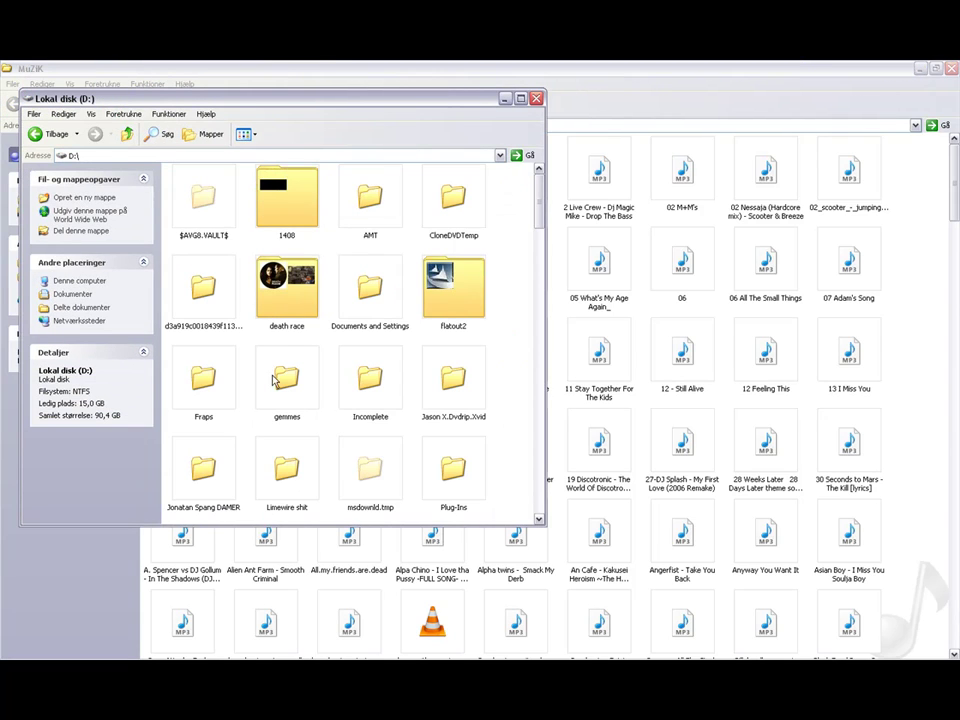
pyautogui.doubleClick(366, 295)
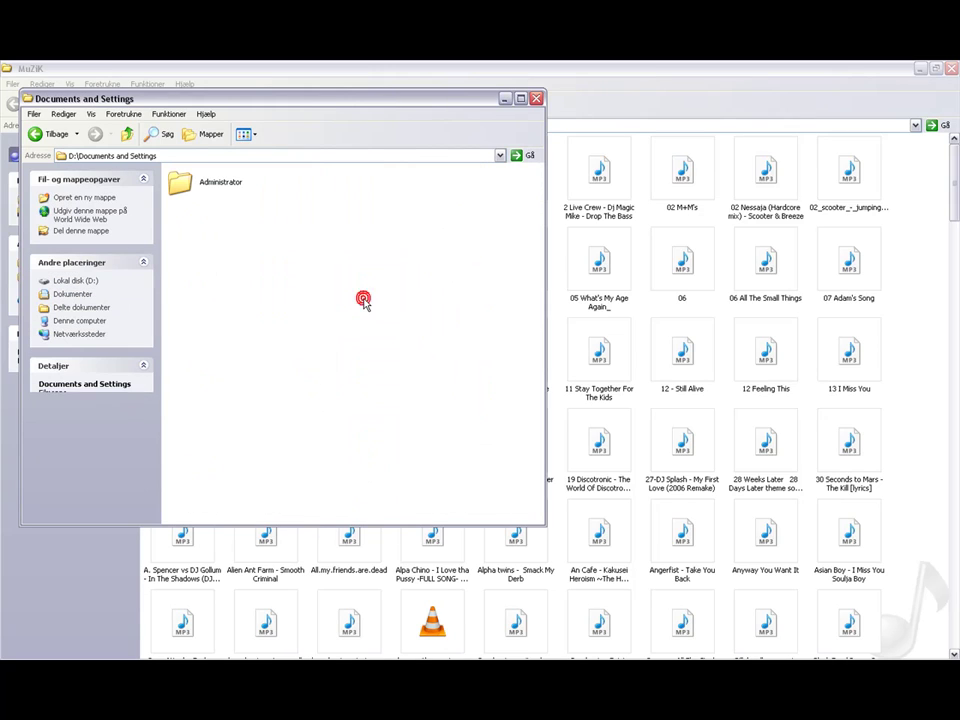
pyautogui.doubleClick(185, 188)
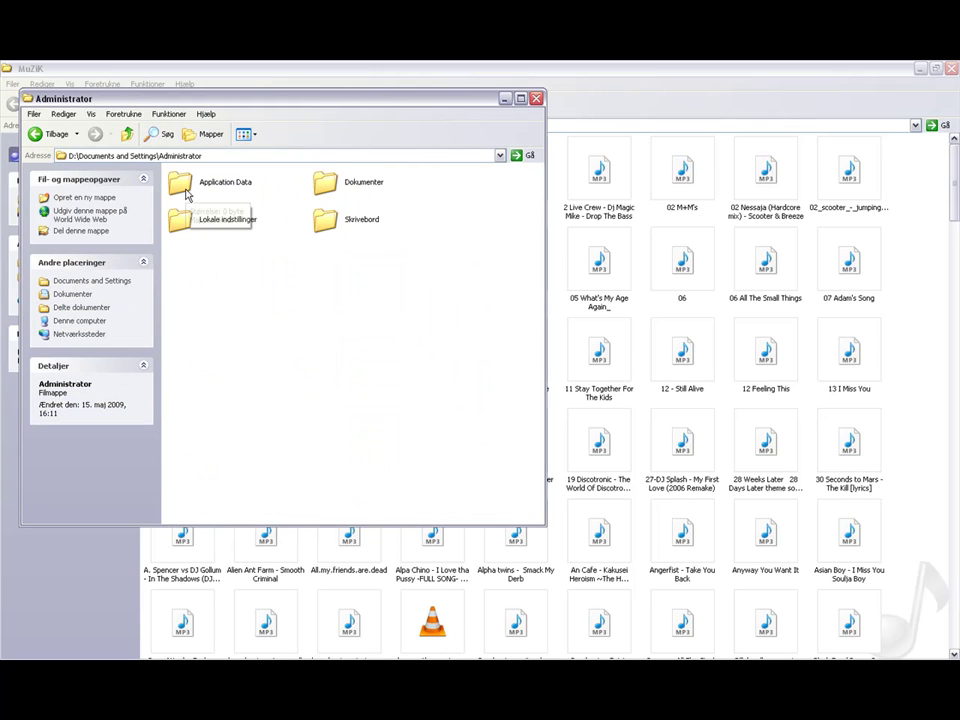
pyautogui.doubleClick(181, 222)
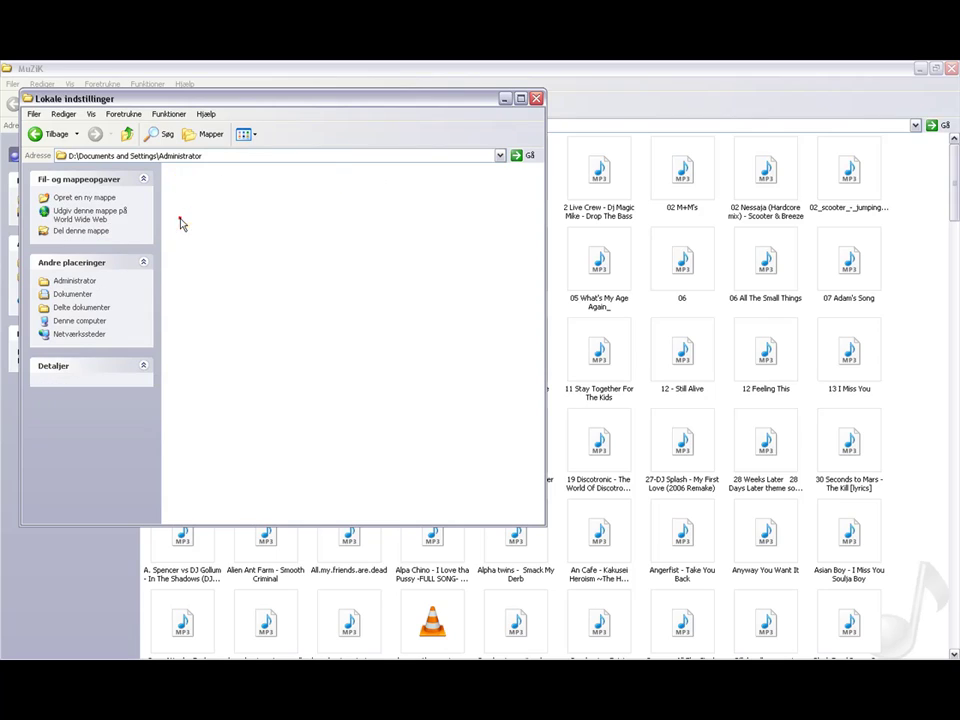
pyautogui.doubleClick(180, 187)
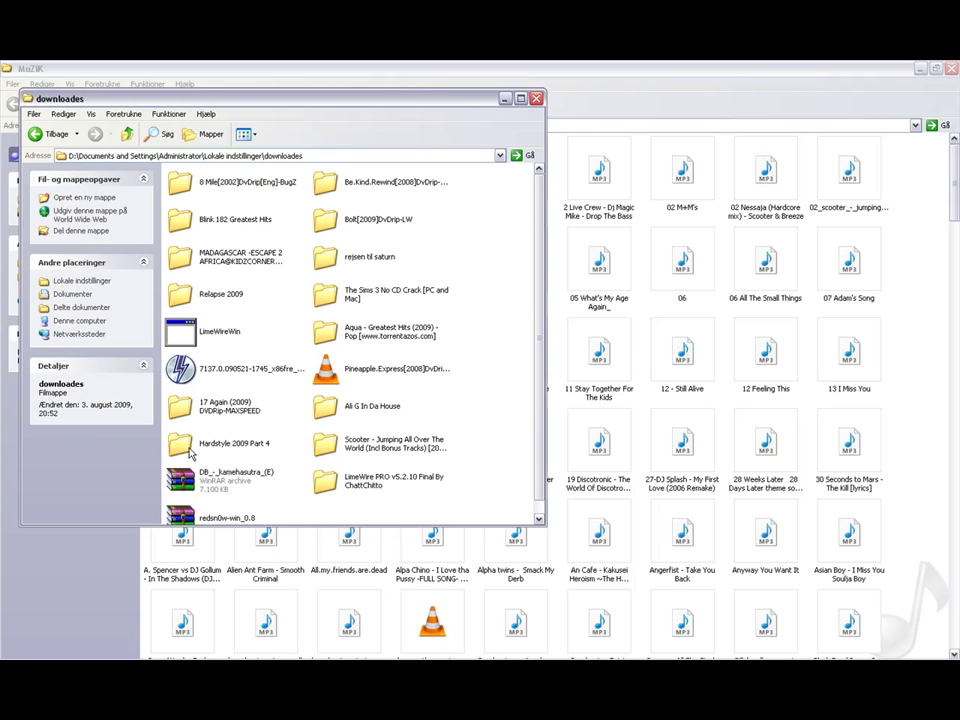
pyautogui.doubleClick(181, 445)
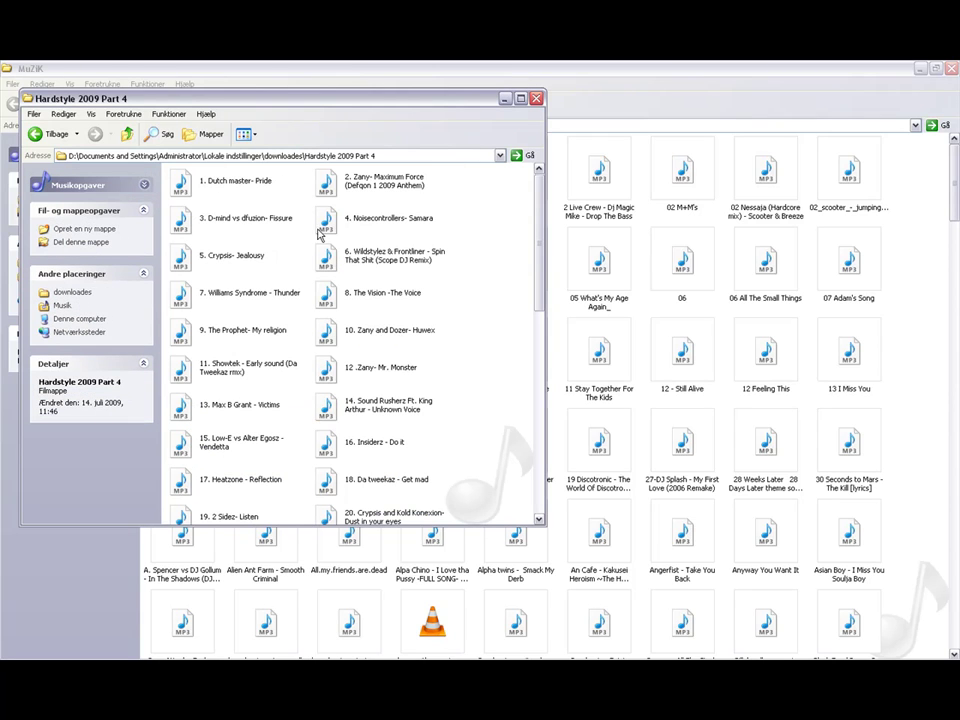
# Go back to the D: drive listing and open the Limewire shit folder.
pyautogui.moveTo(476, 186); pyautogui.dragTo(220, 530)
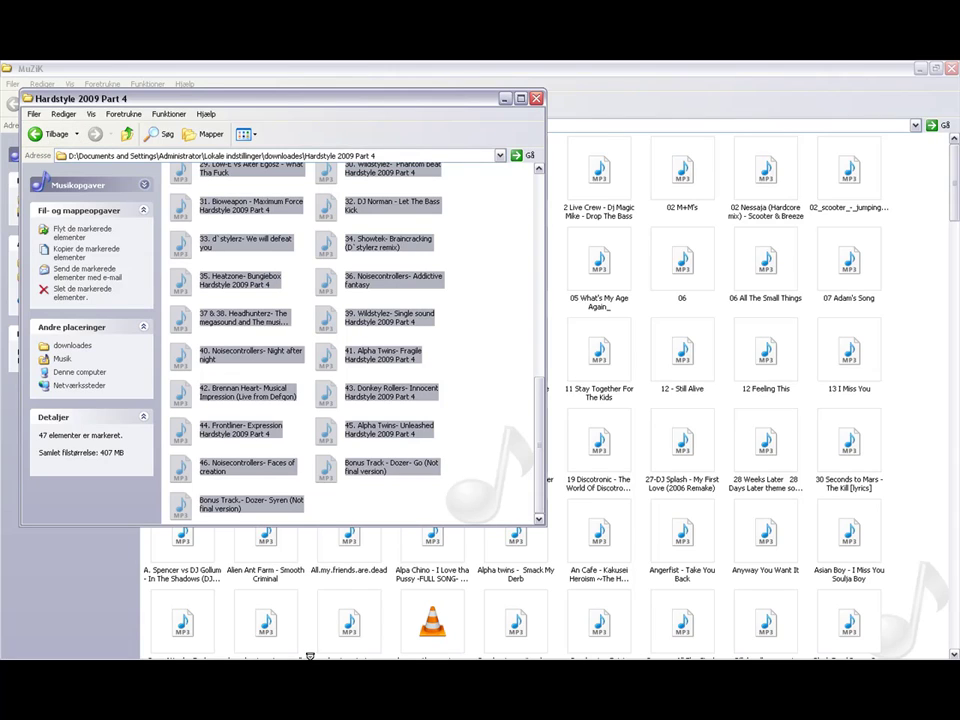
pyautogui.click(55, 136)
pyautogui.click(49, 136)
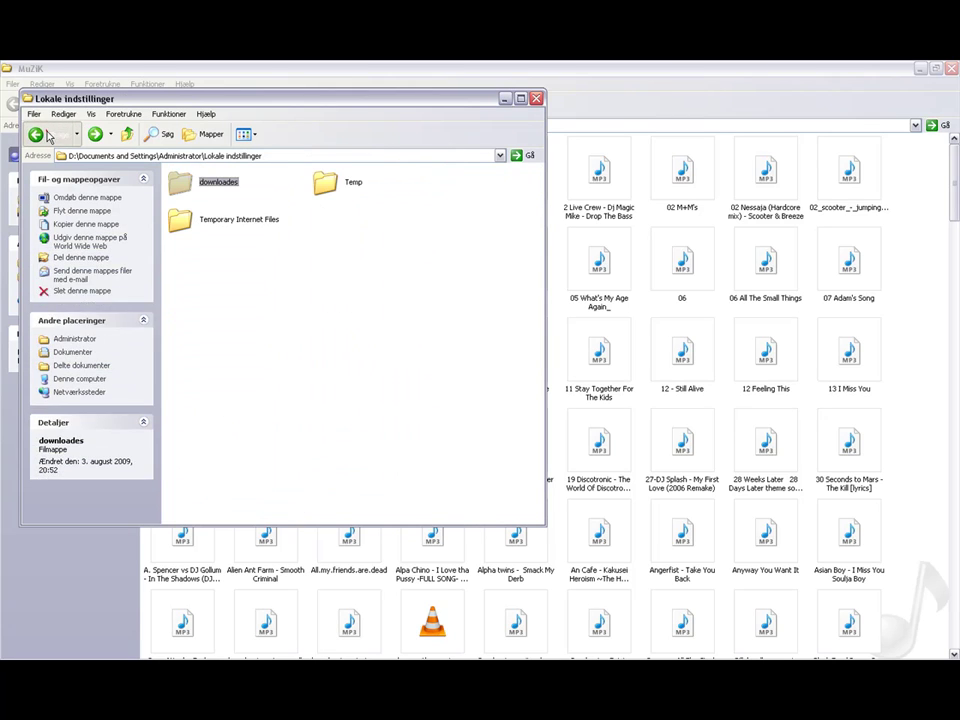
pyautogui.click(48, 136)
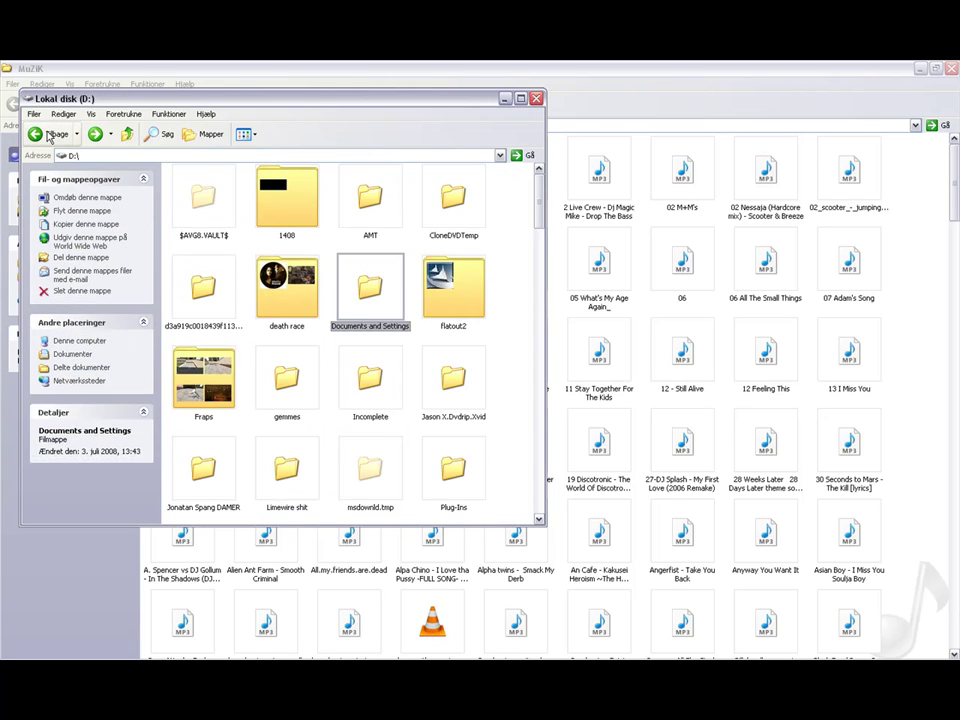
pyautogui.click(304, 483)
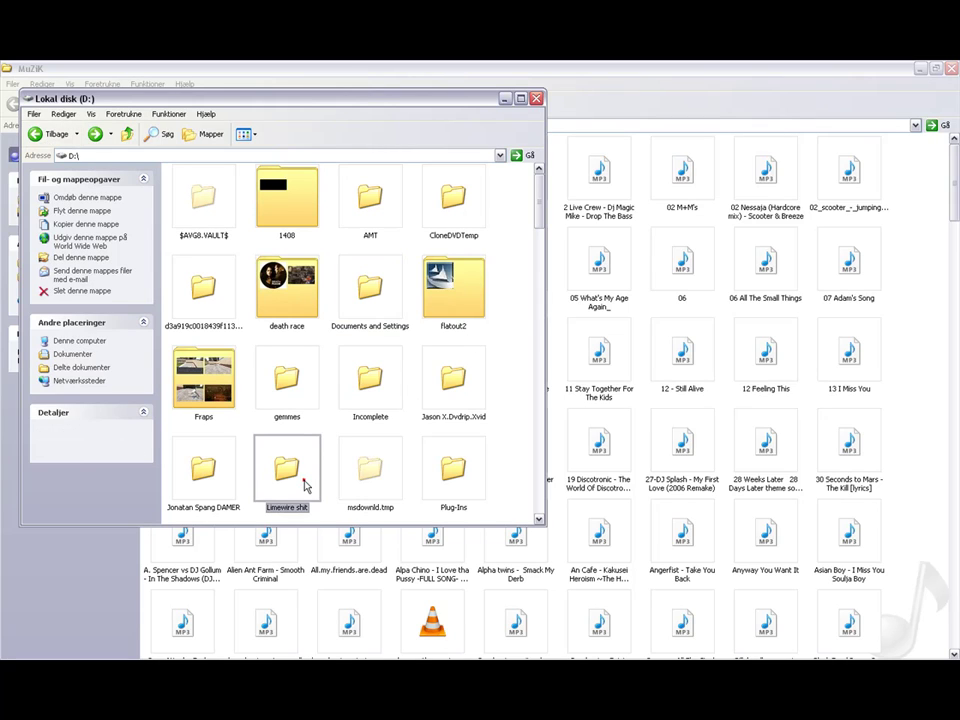
pyautogui.doubleClick(305, 485)
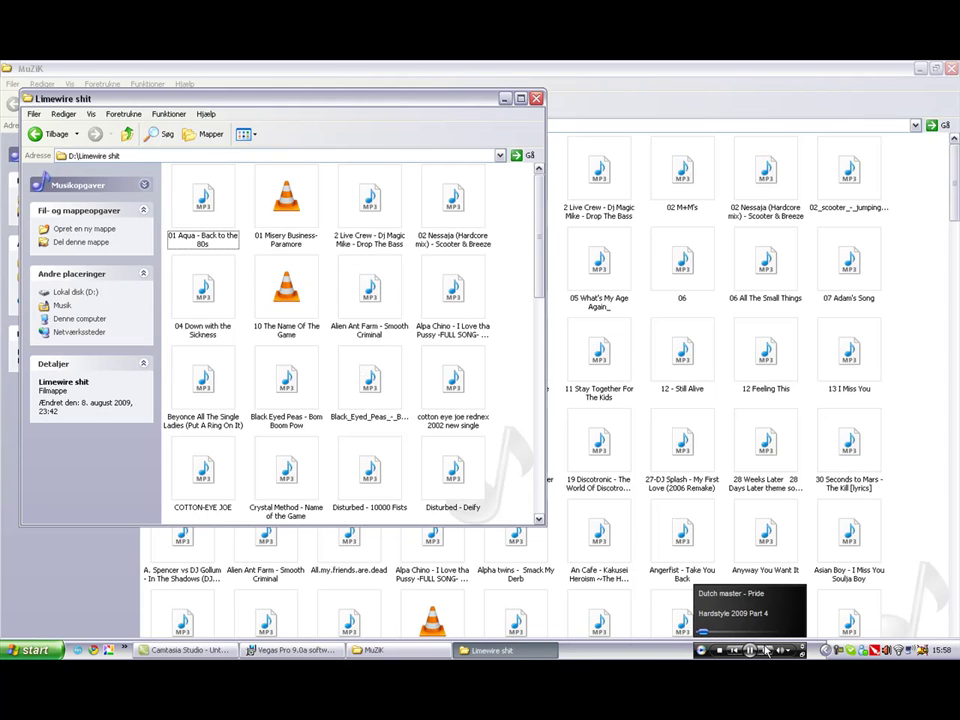
# Close the Limewire shit folder window and dismiss the Explorer crash message.
pyautogui.click(766, 652)
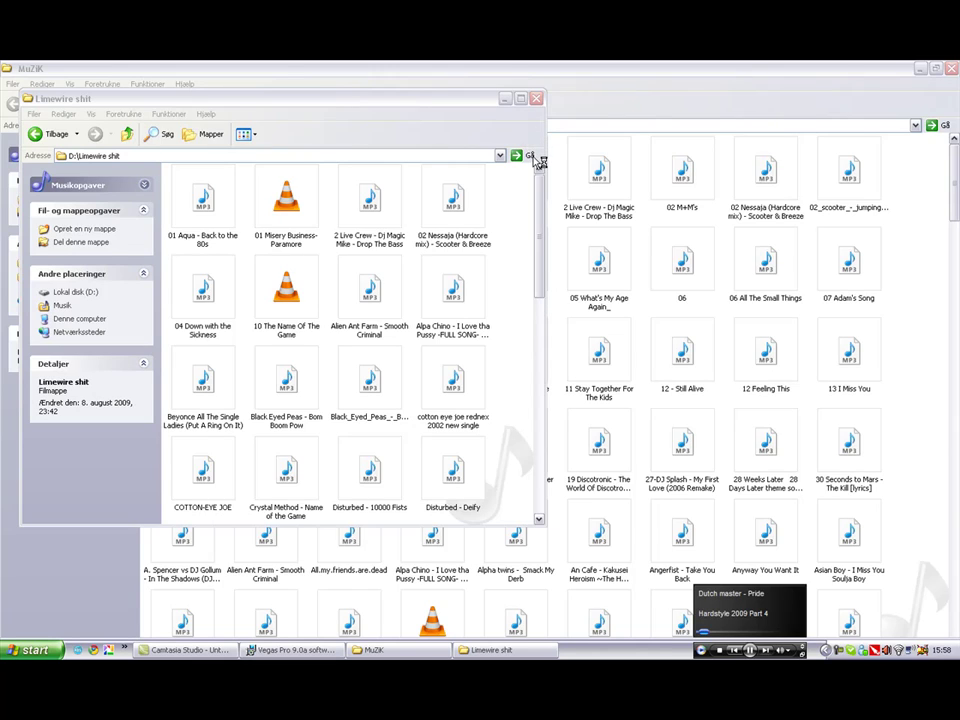
pyautogui.click(541, 212)
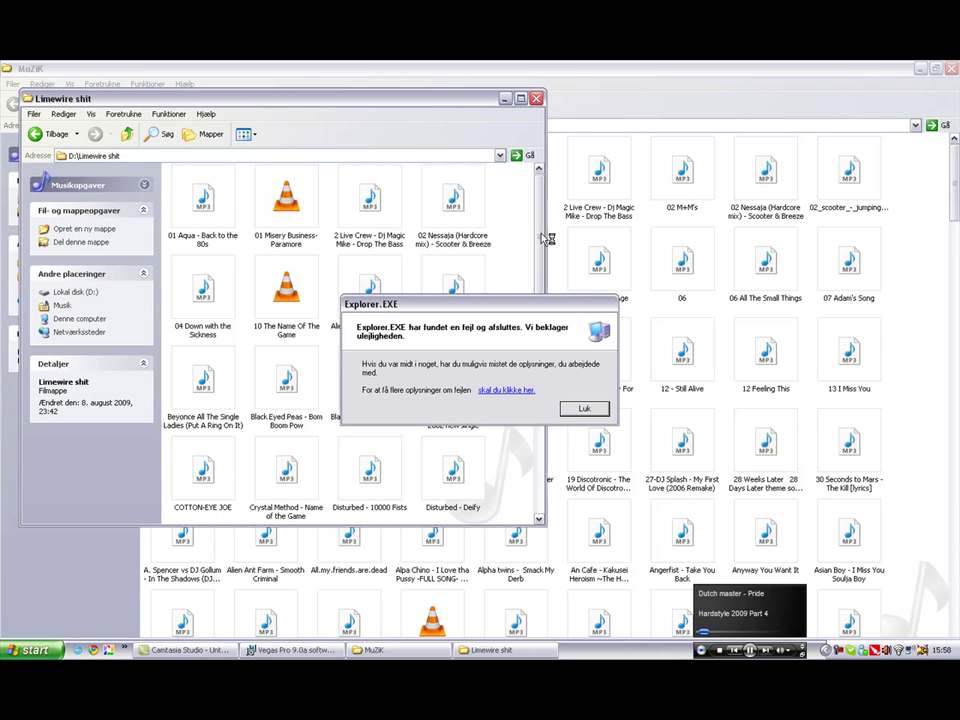
pyautogui.scroll(-1, 503, 307)
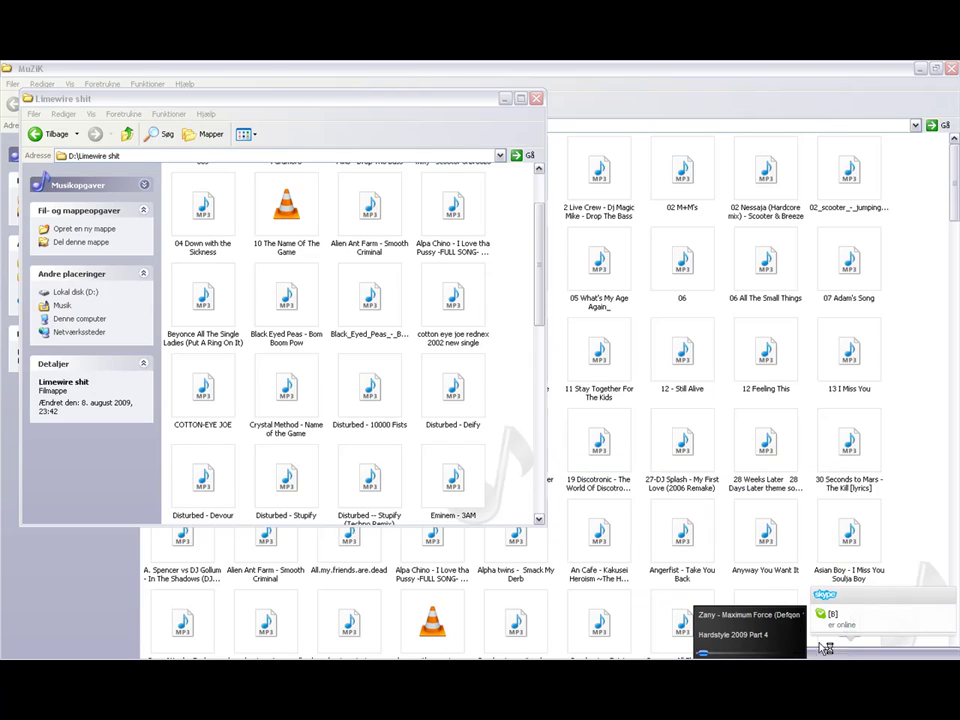
pyautogui.moveTo(540, 250); pyautogui.dragTo(538, 325)
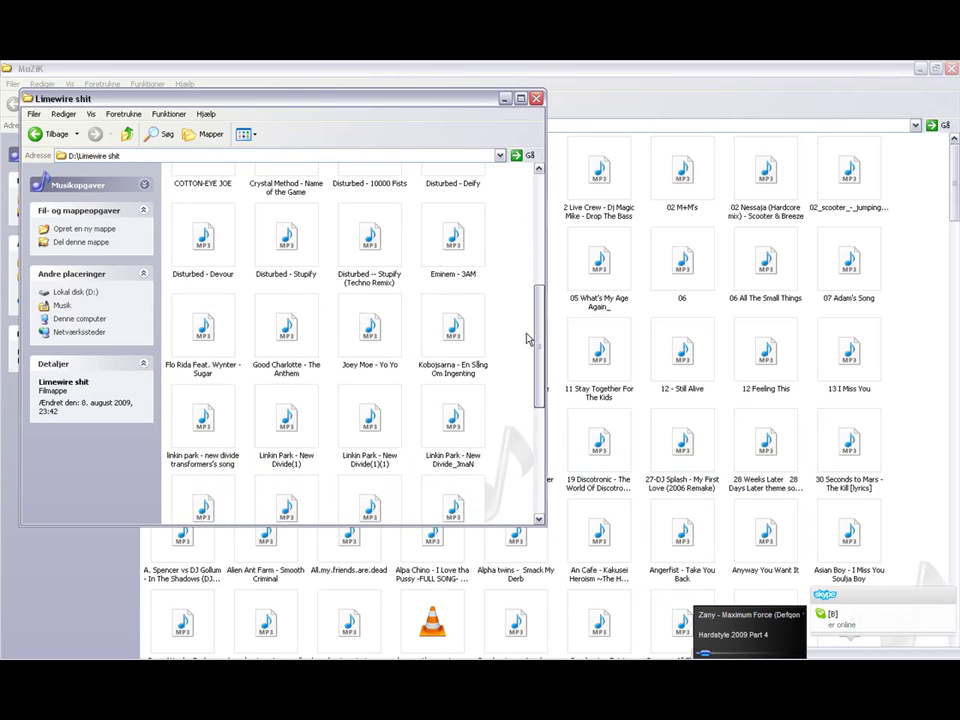
pyautogui.moveTo(538, 325); pyautogui.dragTo(527, 352)
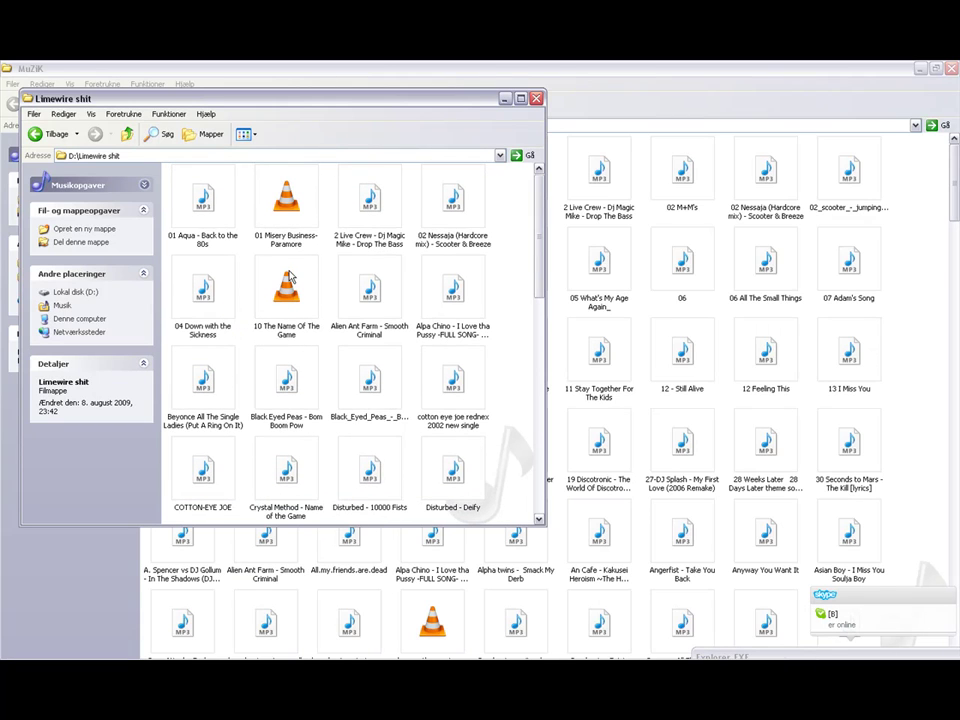
pyautogui.click(536, 98)
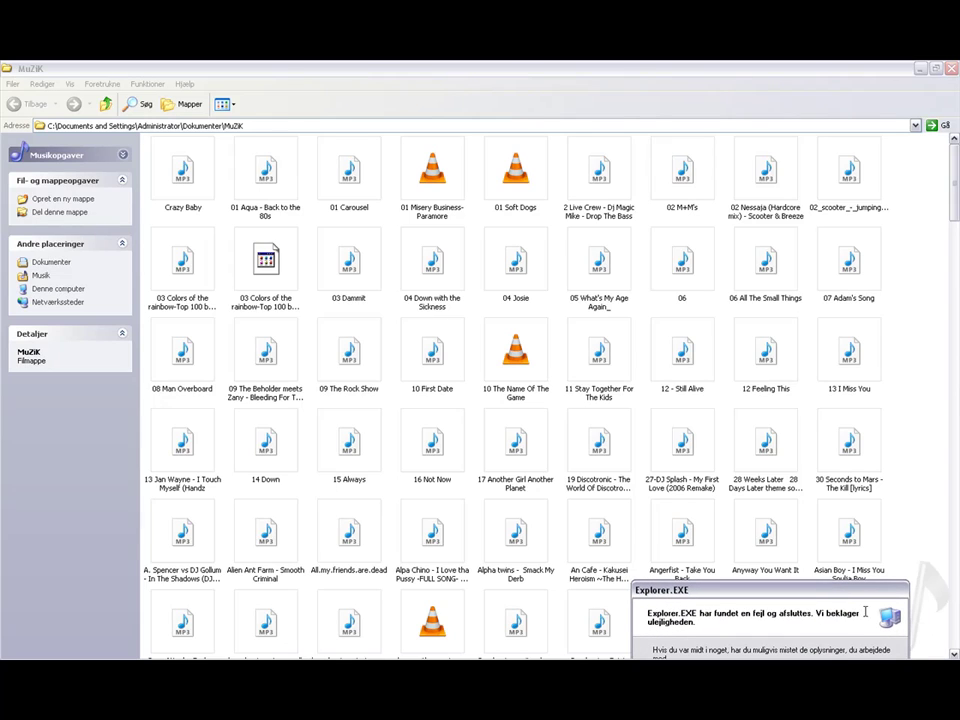
pyautogui.click(848, 613)
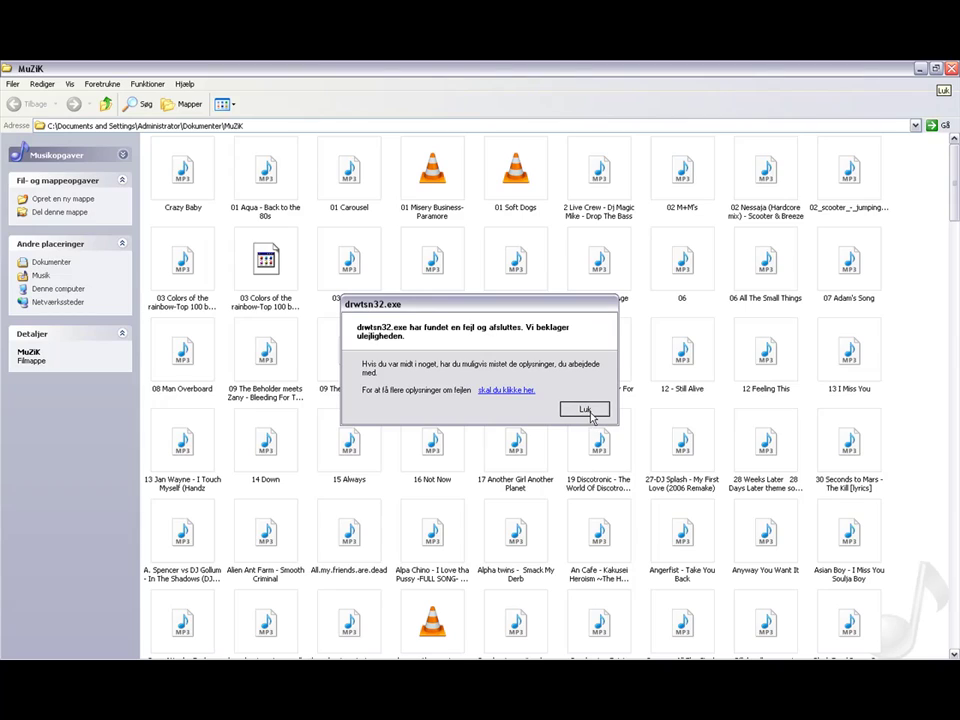
# Dismiss the drwtsn32 notice and force-end the unresponsive MuZiK task in Task Manager.
pyautogui.click(590, 410)
pyautogui.hotkey('ctrl', 'alt', 'Delete')
pyautogui.click(778, 456)
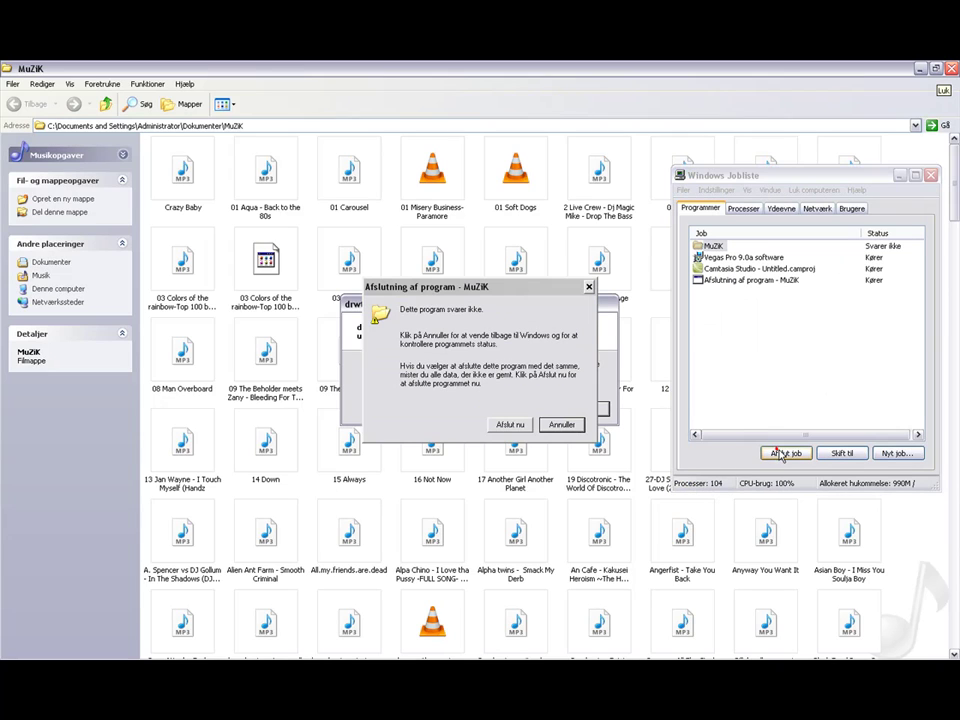
pyautogui.click(511, 424)
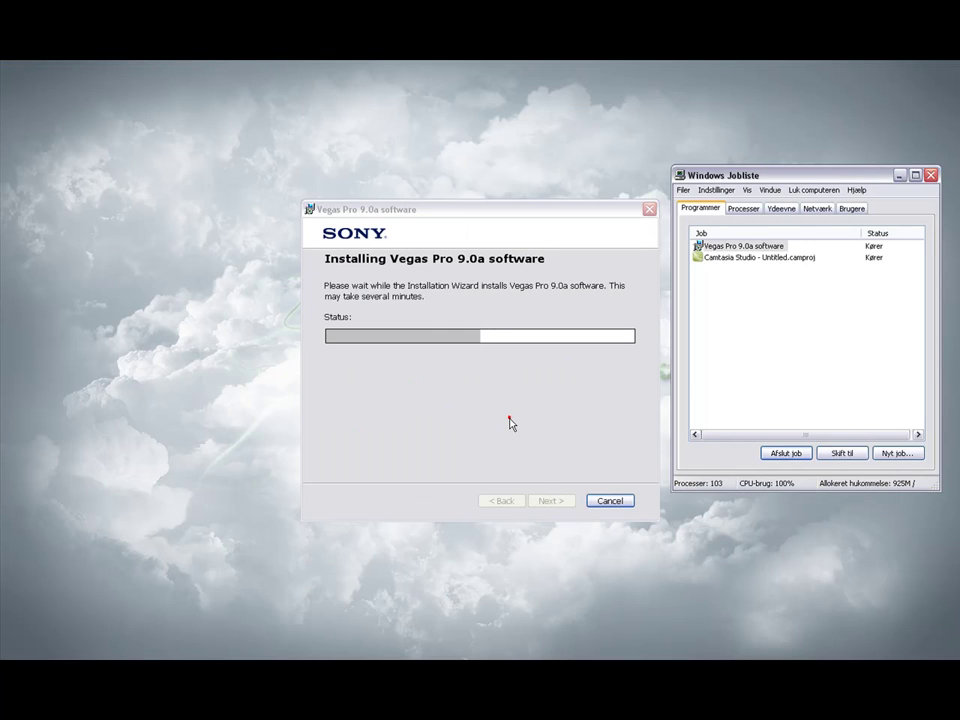
# Close Task Manager, recheck its Processes list, and wait for installation to finish.
pyautogui.click(930, 176)
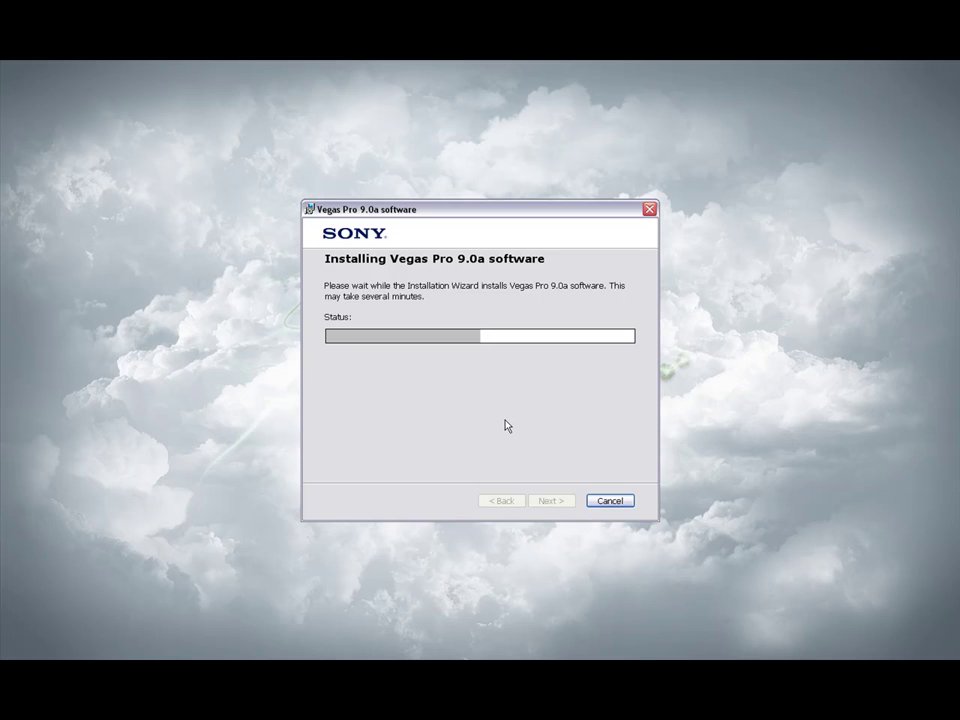
pyautogui.moveTo(504, 218)
pyautogui.mouseDown()
pyautogui.moveTo(481, 217)
pyautogui.moveTo(658, 261)
pyautogui.moveTo(823, 92)
pyautogui.moveTo(570, 139)
pyautogui.moveTo(519, 321)
pyautogui.moveTo(647, 315)
pyautogui.moveTo(692, 236)
pyautogui.moveTo(583, 221)
pyautogui.moveTo(531, 295)
pyautogui.moveTo(542, 216)
pyautogui.moveTo(469, 326)
pyautogui.moveTo(591, 281)
pyautogui.moveTo(591, 160)
pyautogui.moveTo(559, 326)
pyautogui.moveTo(572, 161)
pyautogui.moveTo(561, 219)
pyautogui.moveTo(486, 203)
pyautogui.moveTo(664, 201)
pyautogui.moveTo(606, 227)
pyautogui.moveTo(523, 216)
pyautogui.mouseUp()
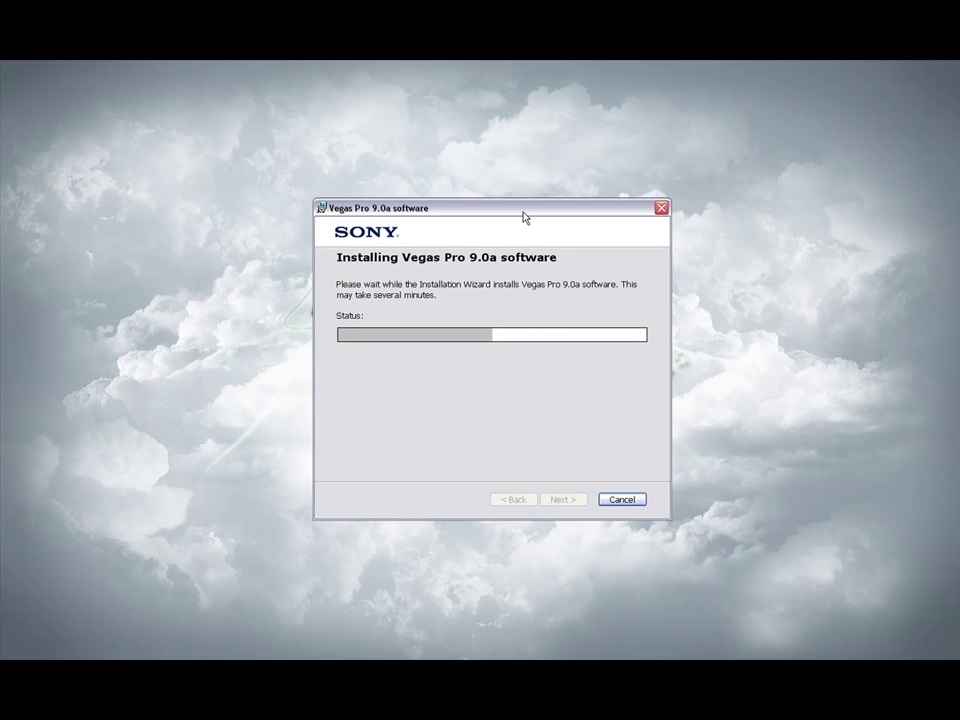
pyautogui.hotkey('ctrl', 'alt', 'Delete')
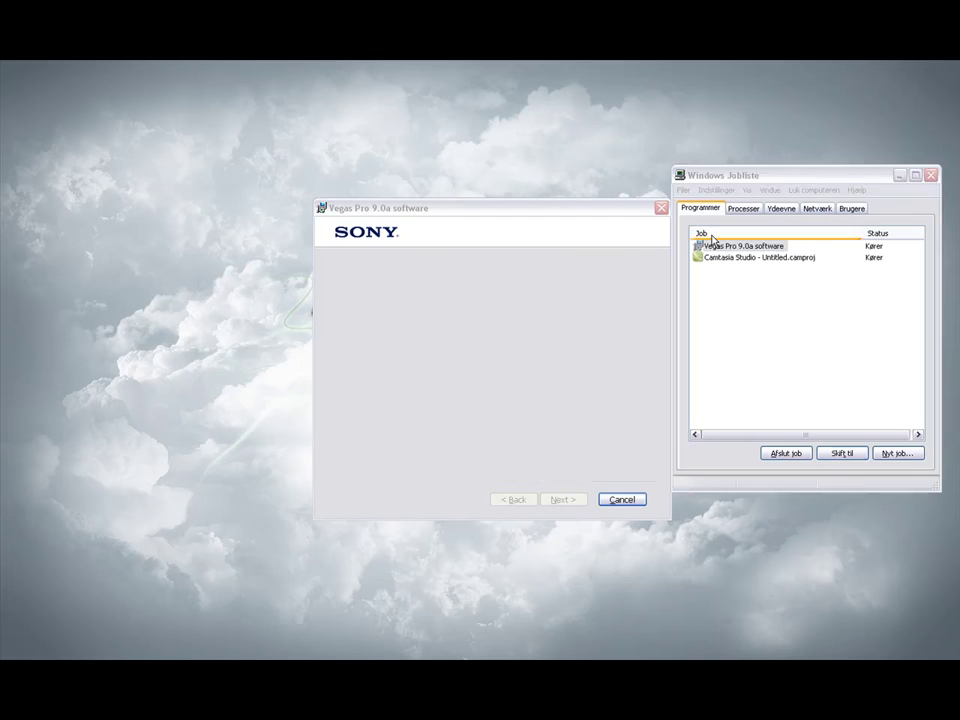
pyautogui.click(743, 208)
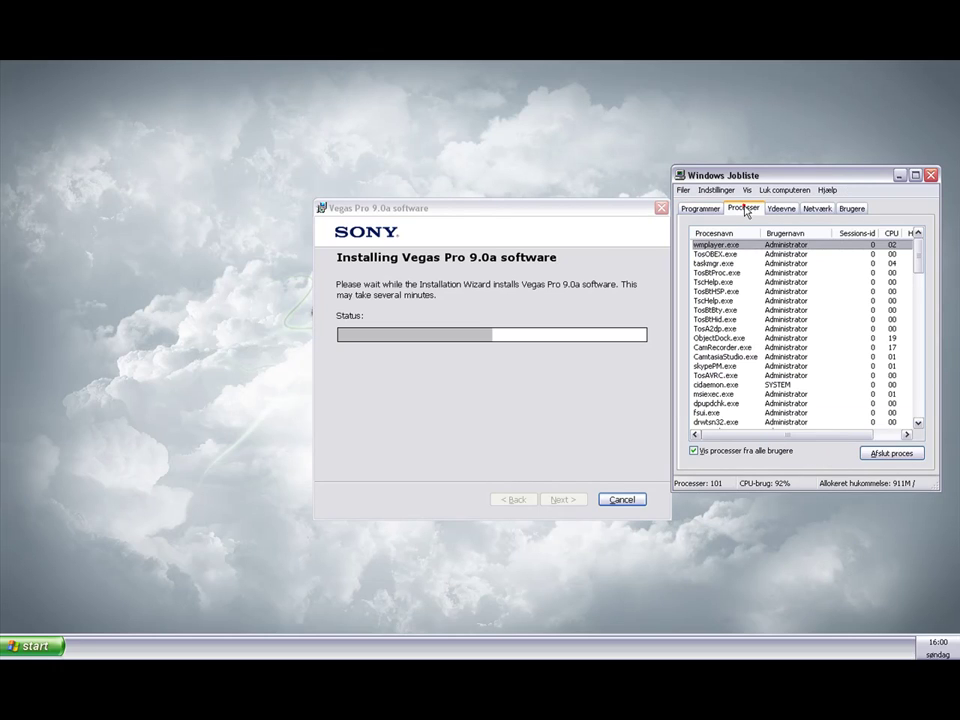
pyautogui.click(930, 175)
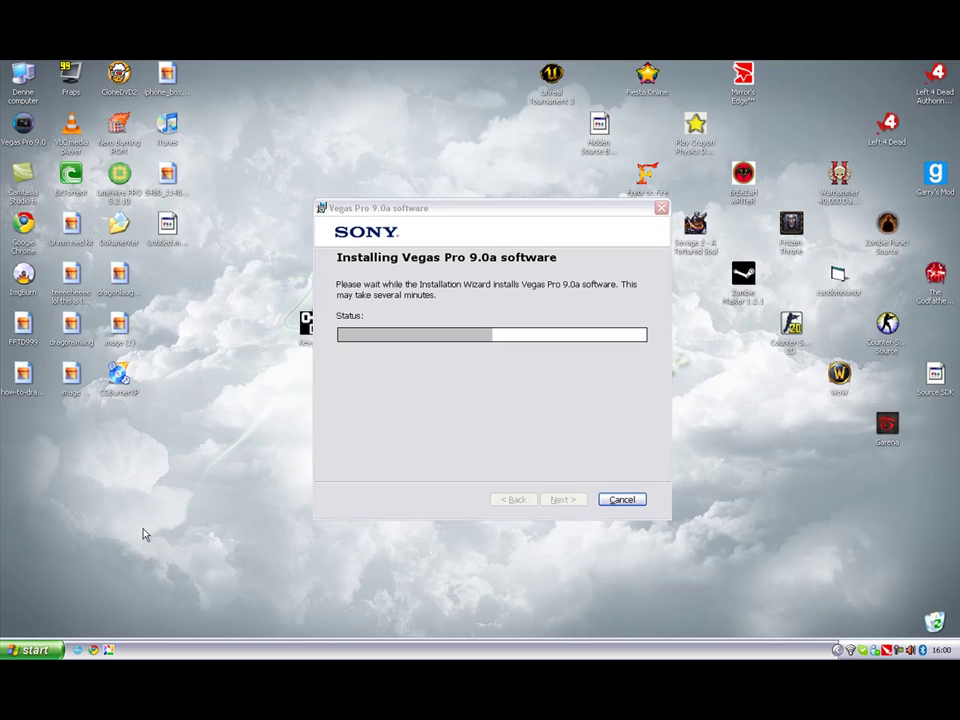
pyautogui.moveTo(453, 212)
pyautogui.mouseDown()
pyautogui.moveTo(545, 238)
pyautogui.moveTo(407, 221)
pyautogui.moveTo(453, 212)
pyautogui.mouseUp()
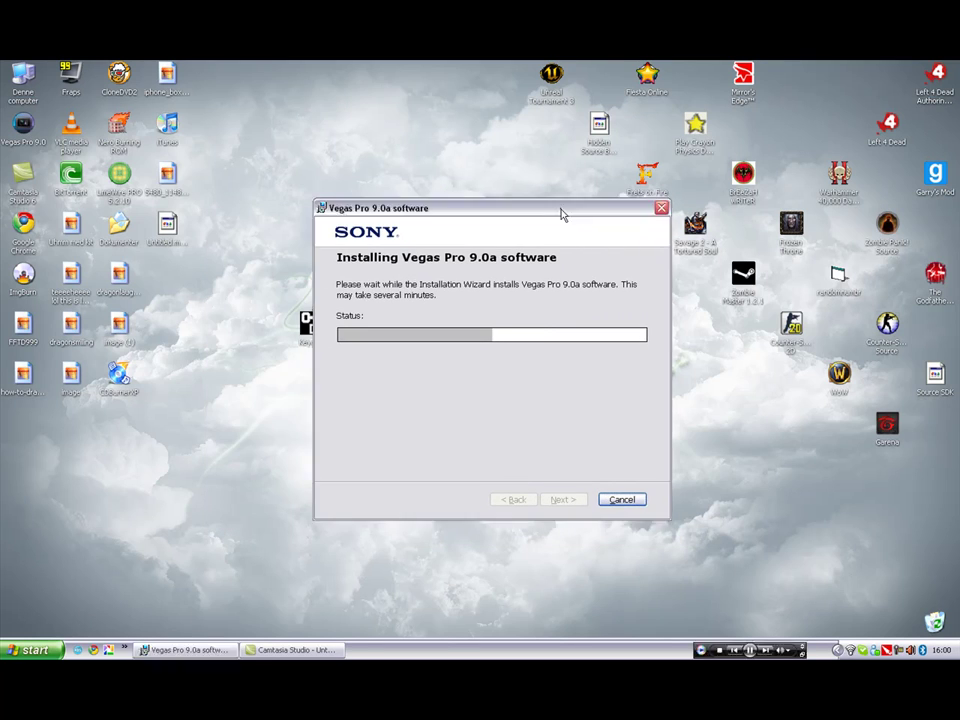
pyautogui.moveTo(563, 212); pyautogui.dragTo(561, 217)
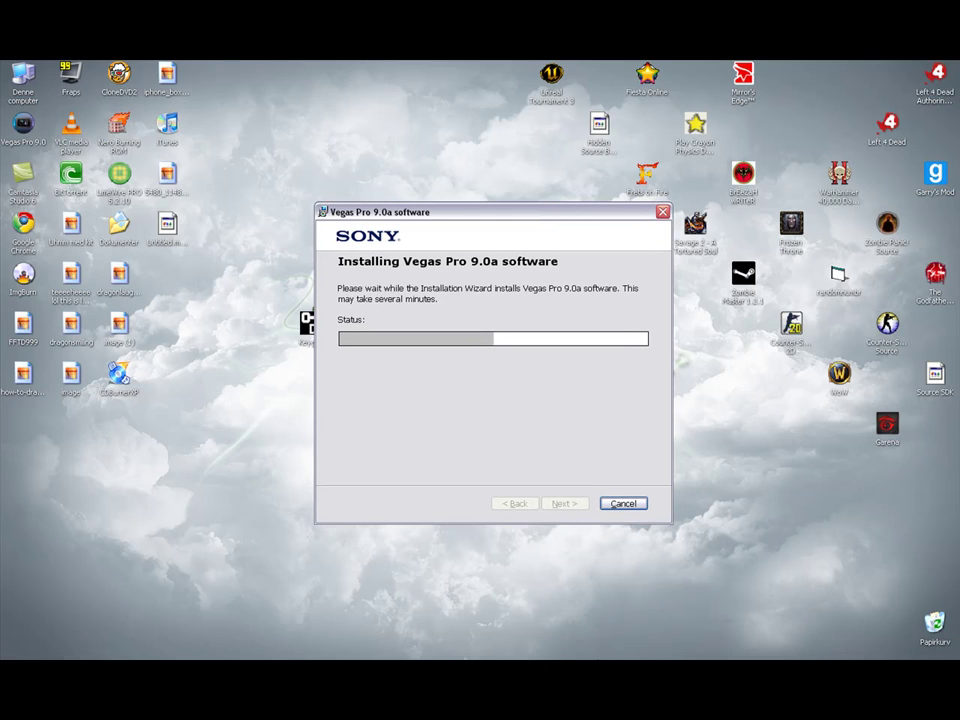
pyautogui.click(752, 649)
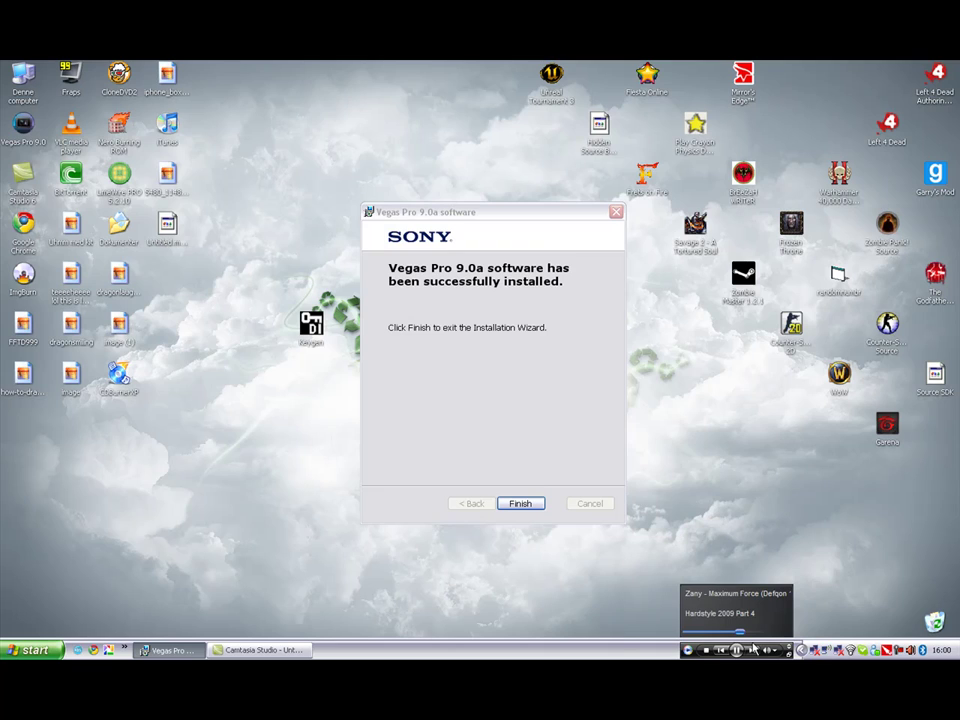
# Finish the Vegas Pro 9.0a installation wizard, leaving the new desktop shortcut.
pyautogui.click(525, 504)
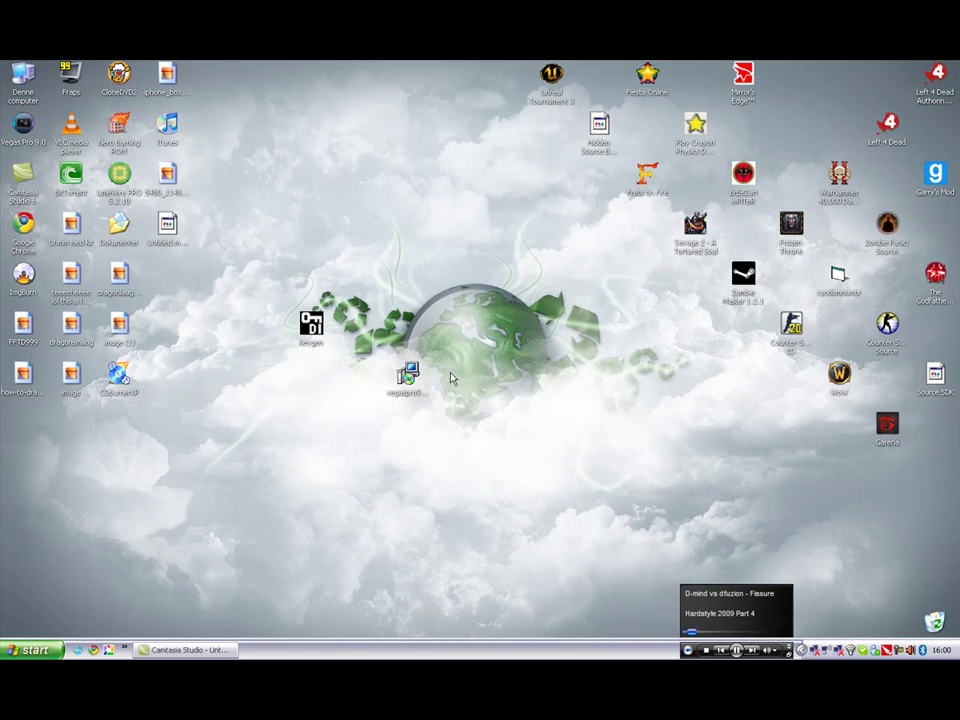
# Pause playback, then skip forward six tracks until The Prophet – My Religion plays.
pyautogui.click(748, 650)
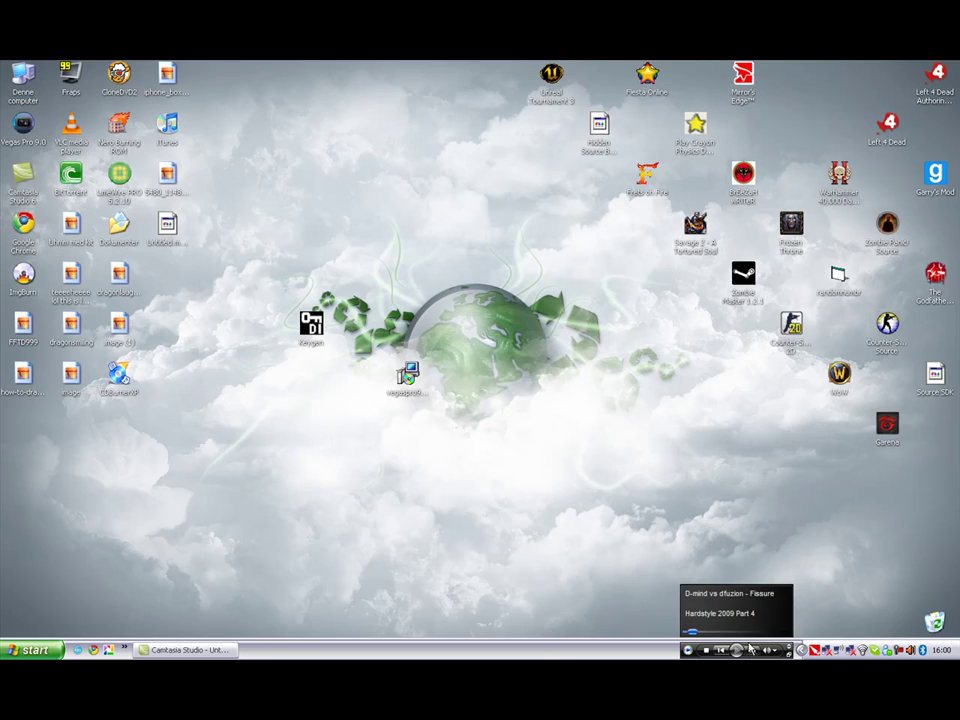
pyautogui.click(750, 648)
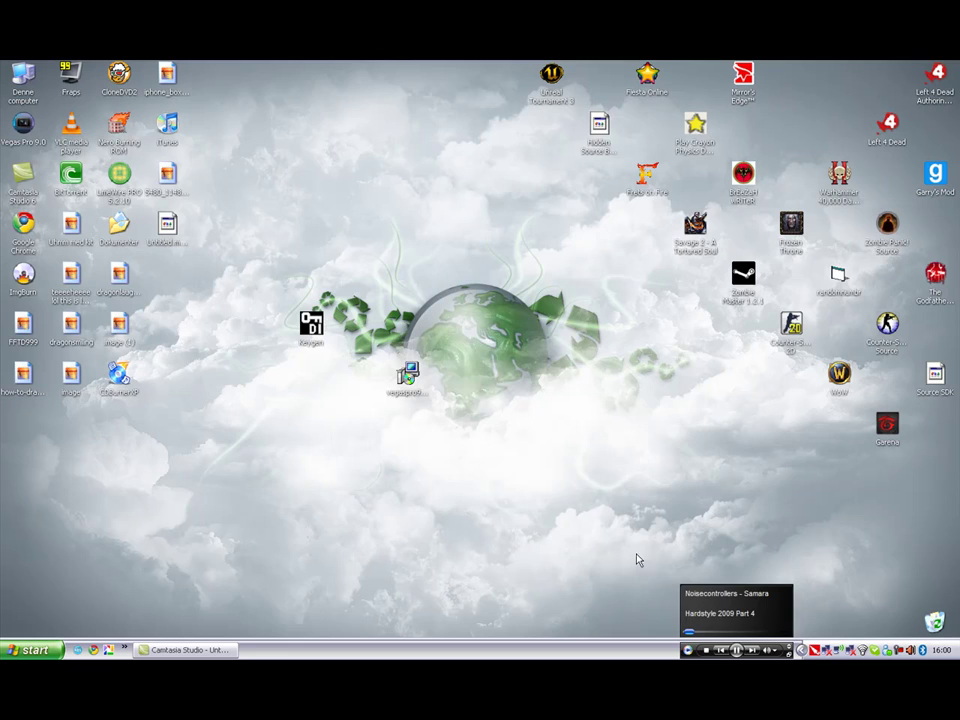
pyautogui.click(752, 650)
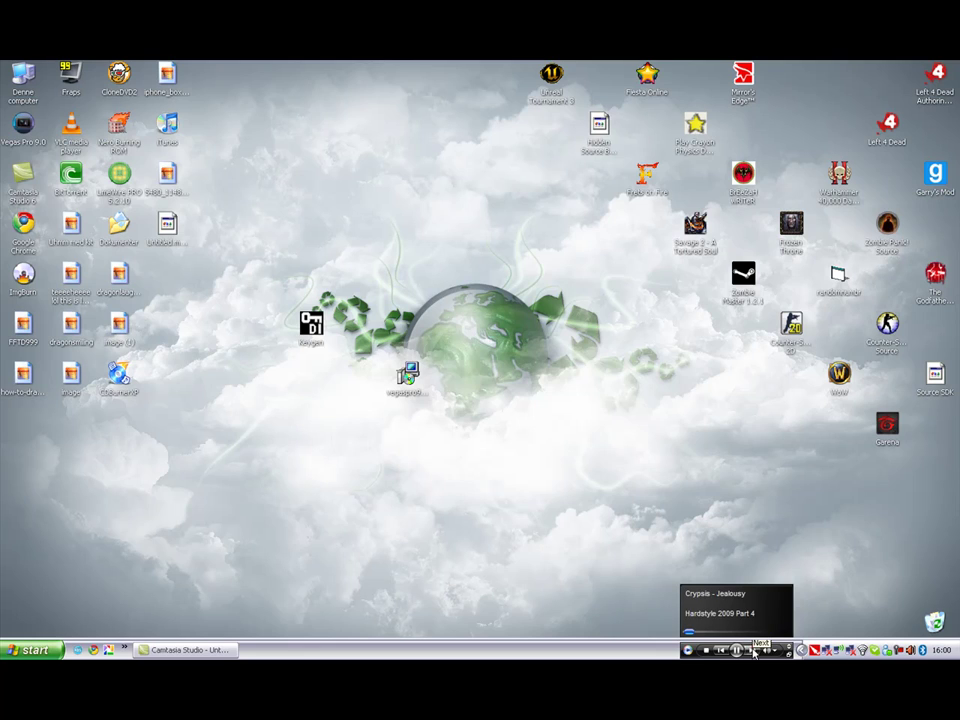
pyautogui.click(752, 650)
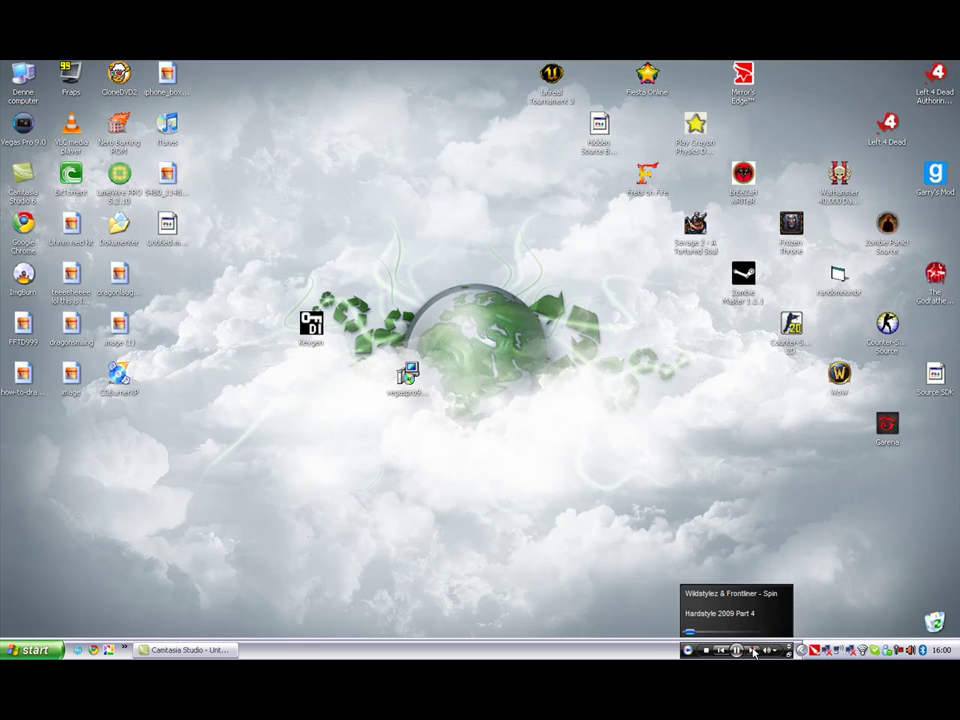
pyautogui.click(753, 650)
pyautogui.click(753, 650)
pyautogui.click(753, 650)
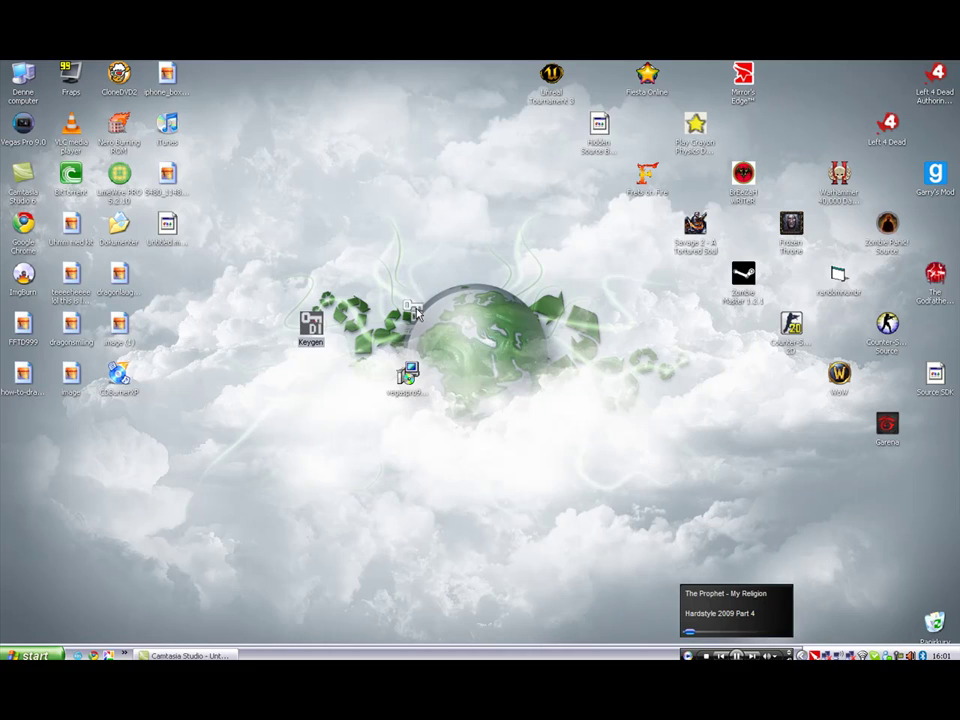
# Launch DI Keygen and select the Vegas Pro 9.0 (32 and 64 bit) Series product.
pyautogui.moveTo(311, 322); pyautogui.dragTo(412, 318)
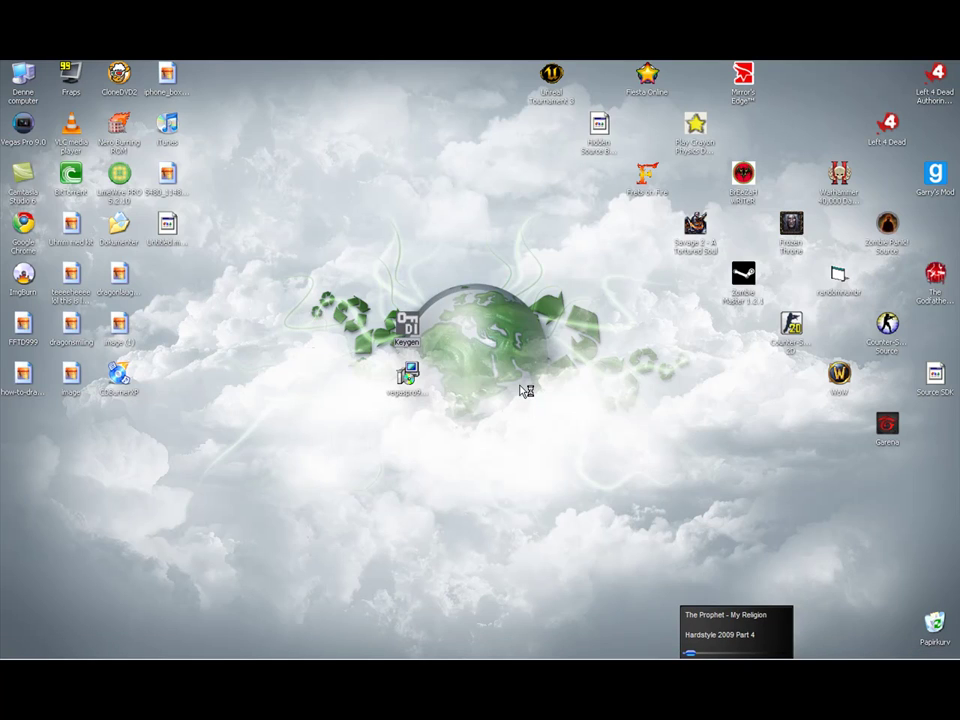
pyautogui.press('Return')
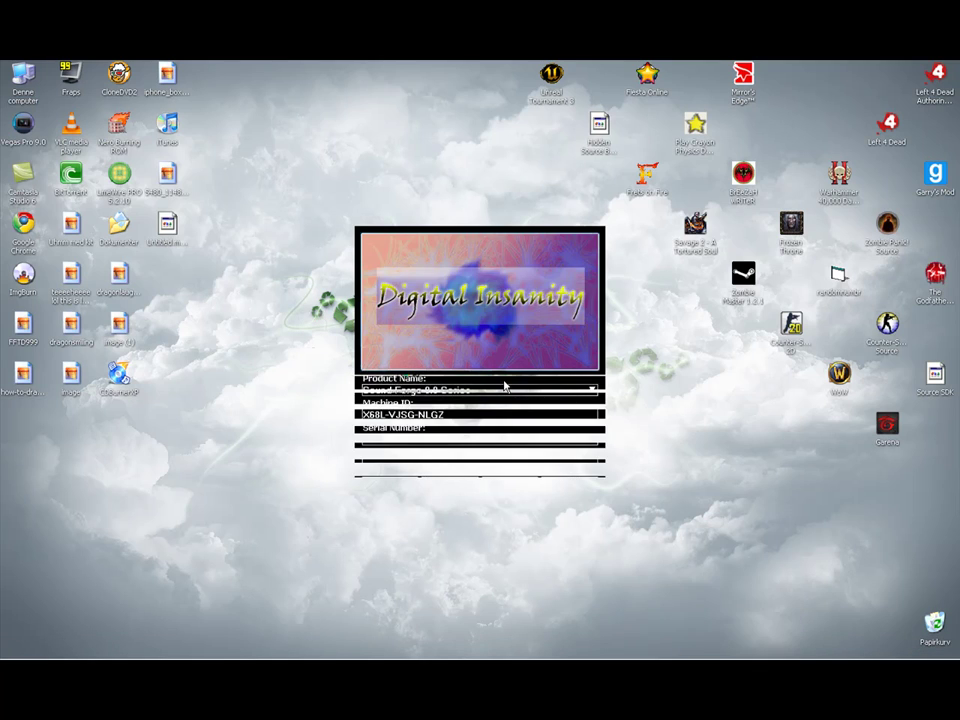
pyautogui.moveTo(480, 240)
pyautogui.mouseDown()
pyautogui.moveTo(673, 185)
pyautogui.moveTo(578, 183)
pyautogui.mouseUp()
pyautogui.press('Return')
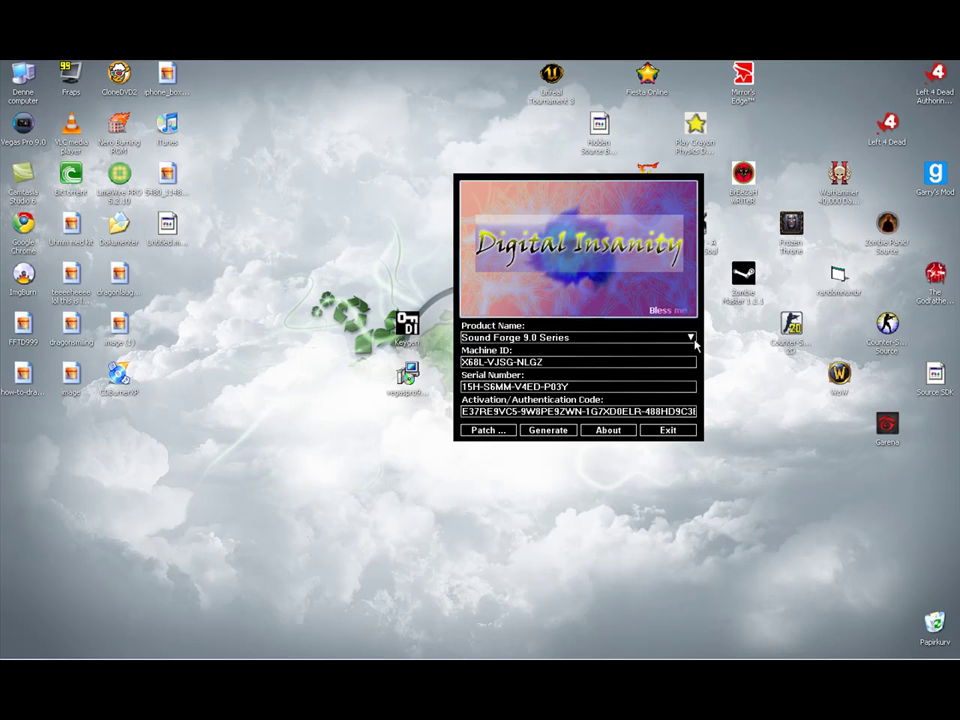
pyautogui.click(690, 338)
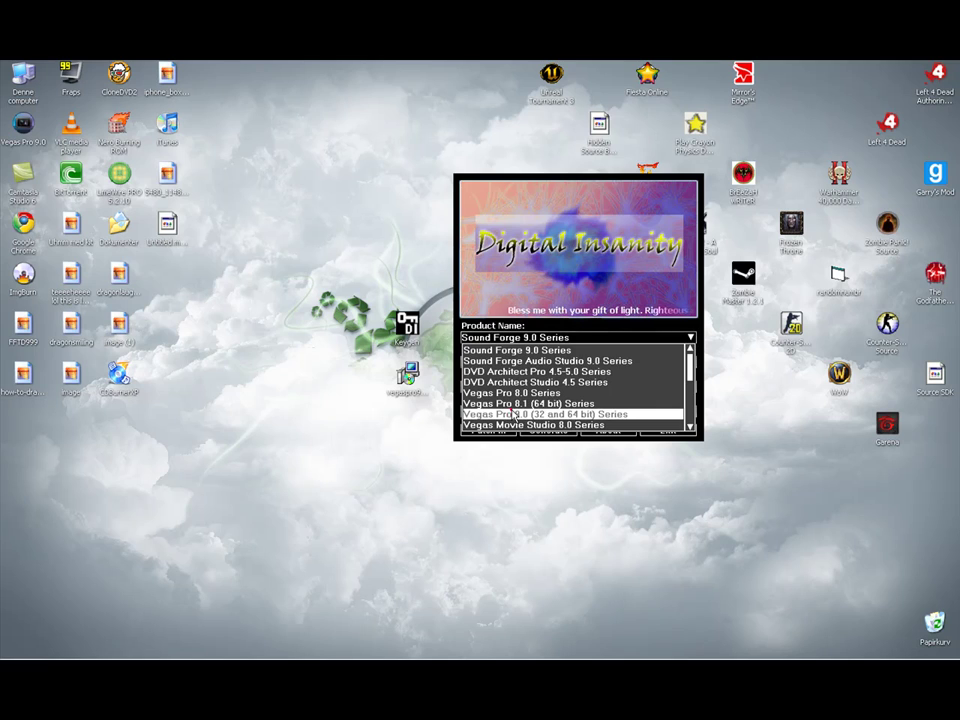
pyautogui.click(513, 413)
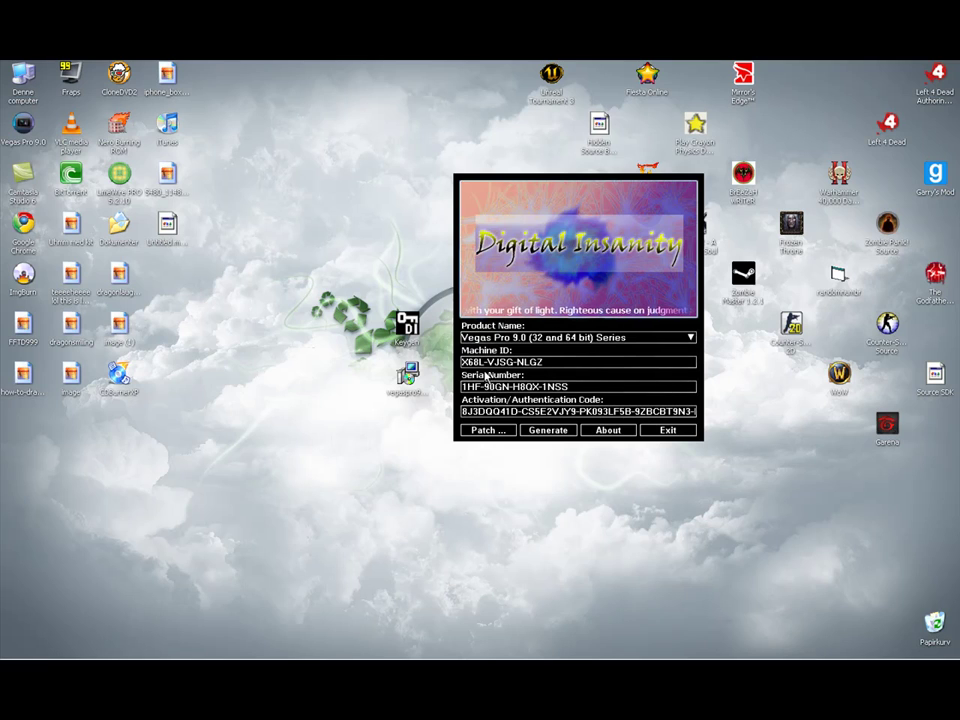
# Patch the C:\Programmer\Sony\Vegas Pro 9.0 folder with the keygen.
pyautogui.click(481, 431)
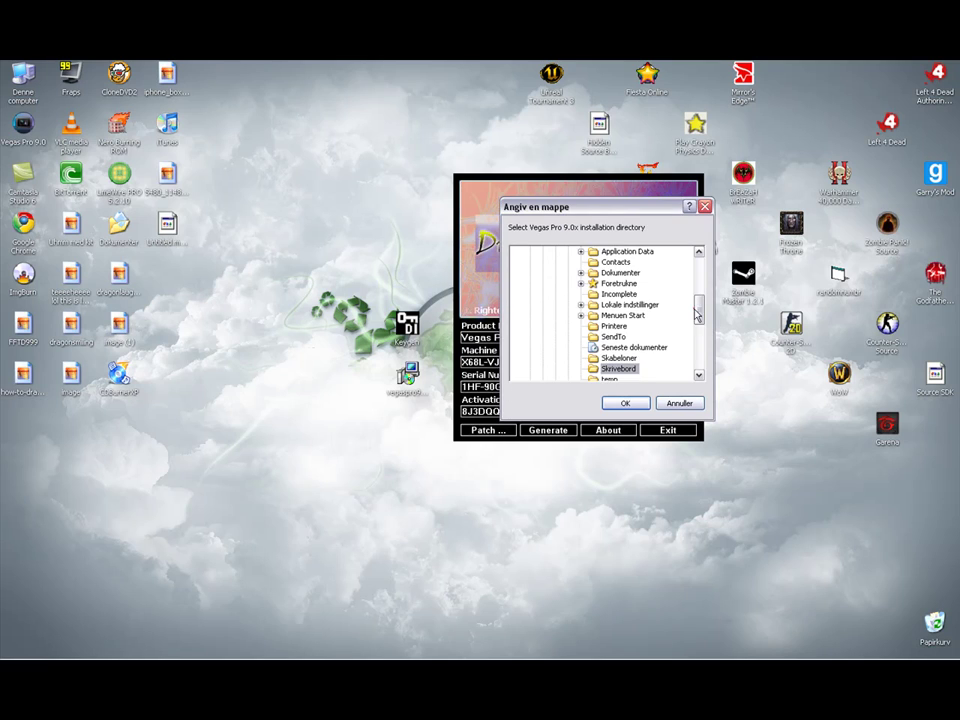
pyautogui.moveTo(690, 306); pyautogui.dragTo(691, 272)
pyautogui.click(598, 284)
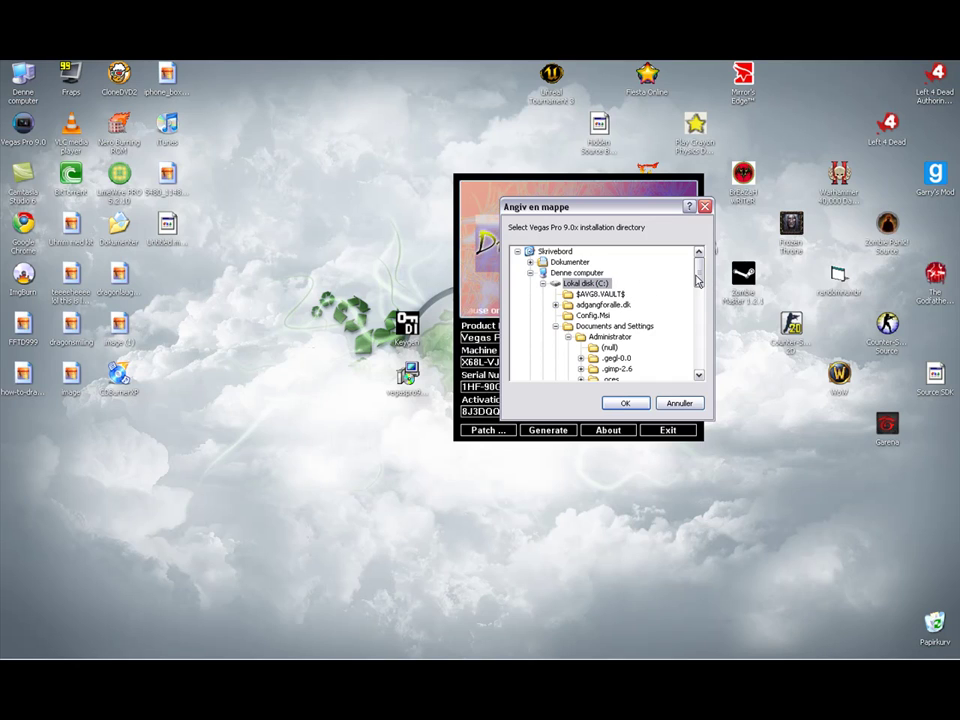
pyautogui.moveTo(697, 277)
pyautogui.mouseDown()
pyautogui.moveTo(671, 350)
pyautogui.moveTo(699, 299)
pyautogui.moveTo(693, 342)
pyautogui.mouseUp()
pyautogui.click(557, 346)
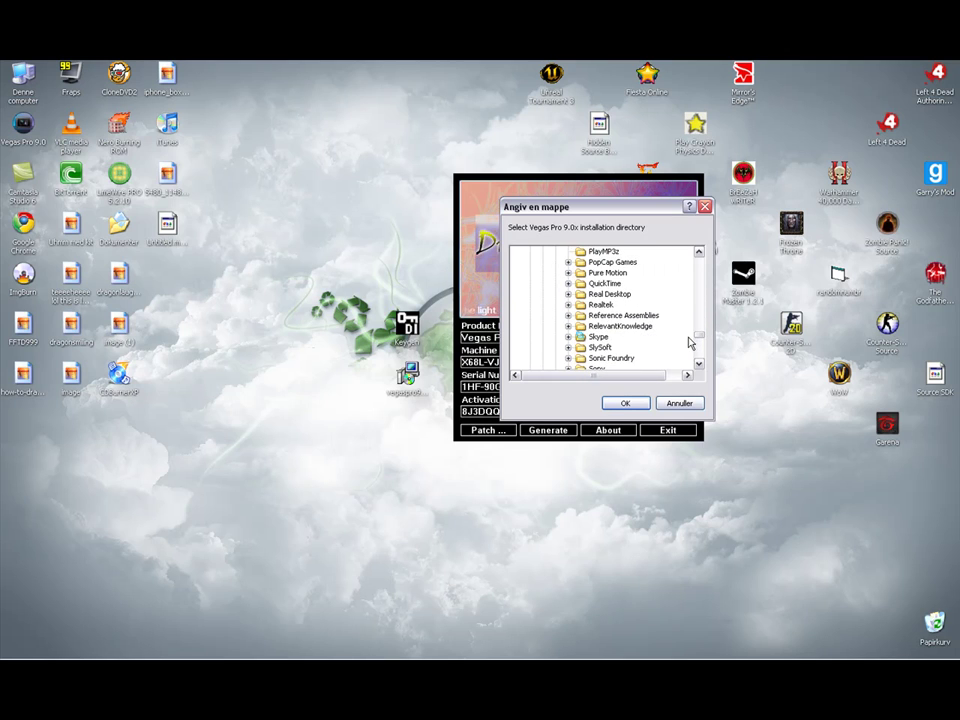
pyautogui.click(593, 369)
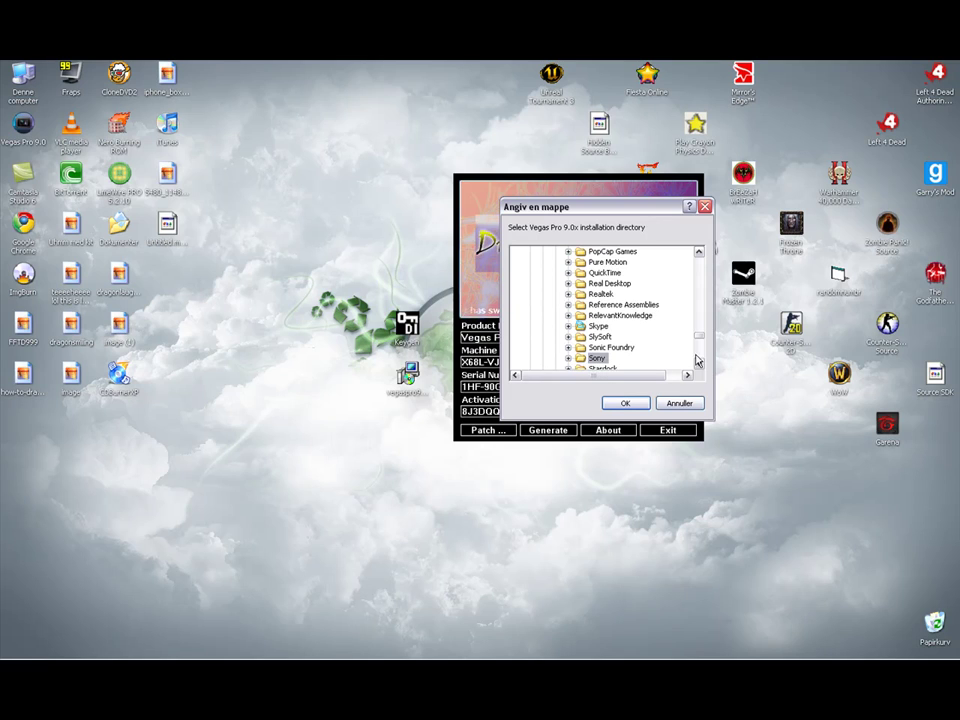
pyautogui.scroll(-2, 640, 345)
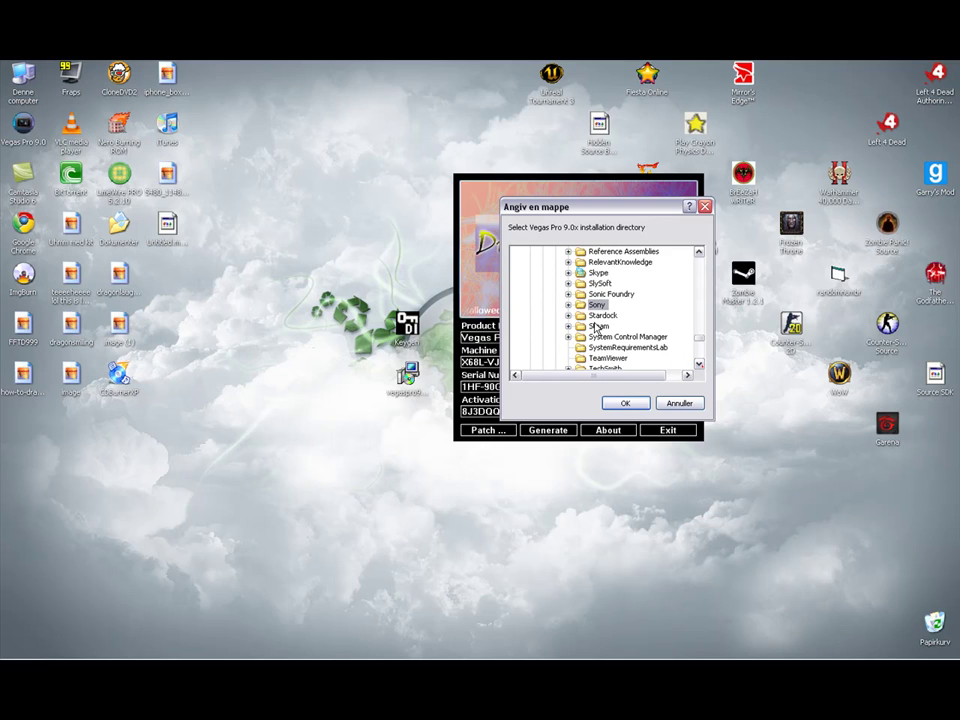
pyautogui.click(568, 305)
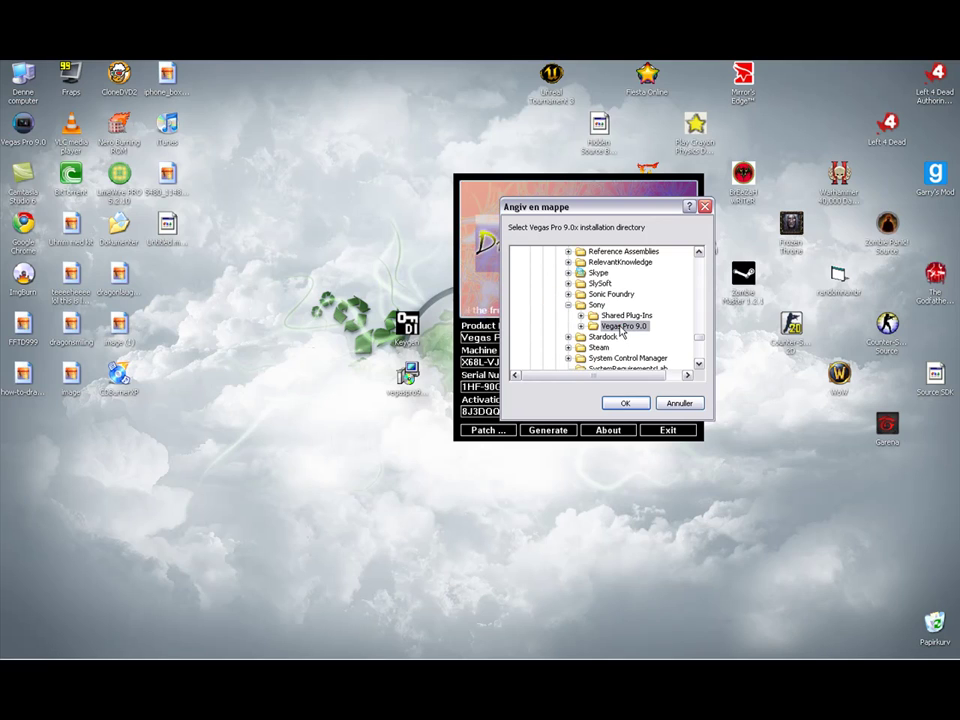
pyautogui.click(606, 403)
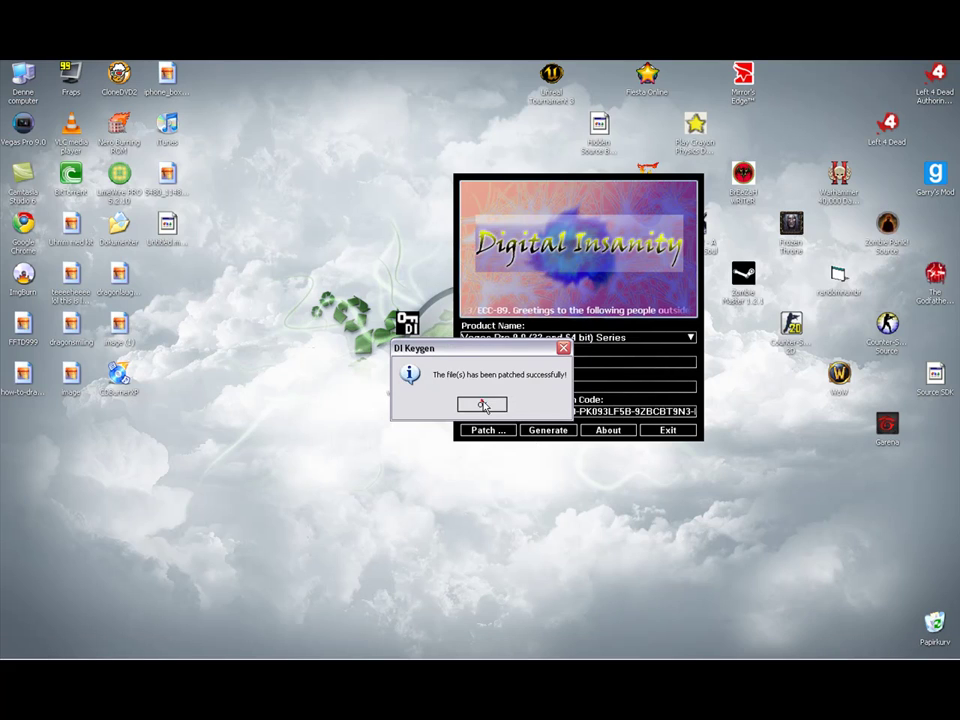
# Dismiss the patch success message and launch Vegas Pro 9.0 beside the keygen.
pyautogui.click(483, 404)
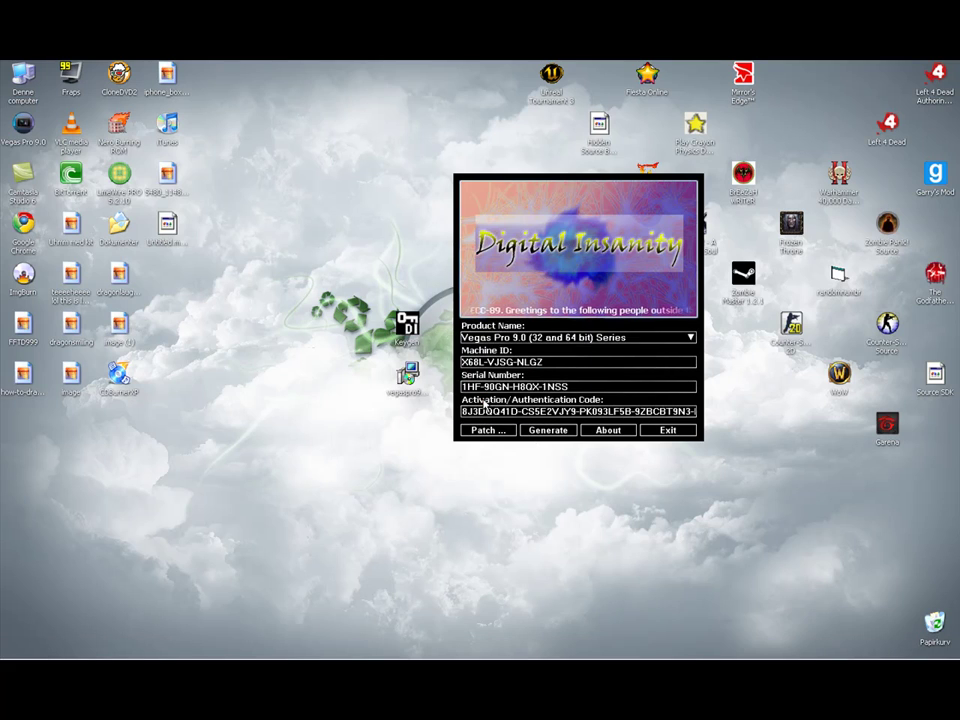
pyautogui.doubleClick(12, 147)
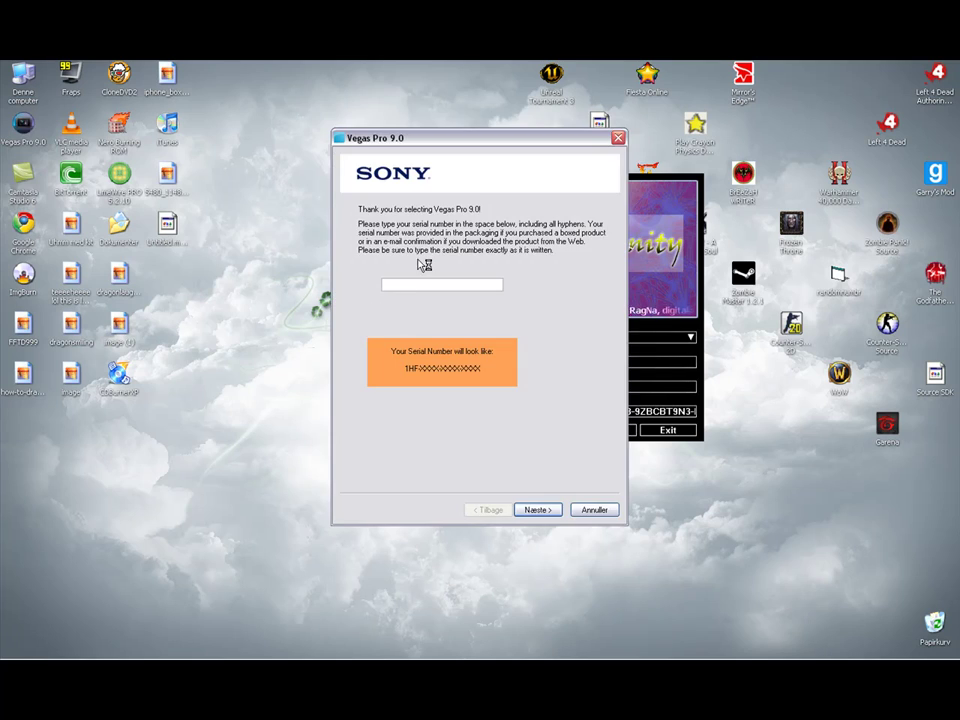
pyautogui.moveTo(453, 140); pyautogui.dragTo(280, 122)
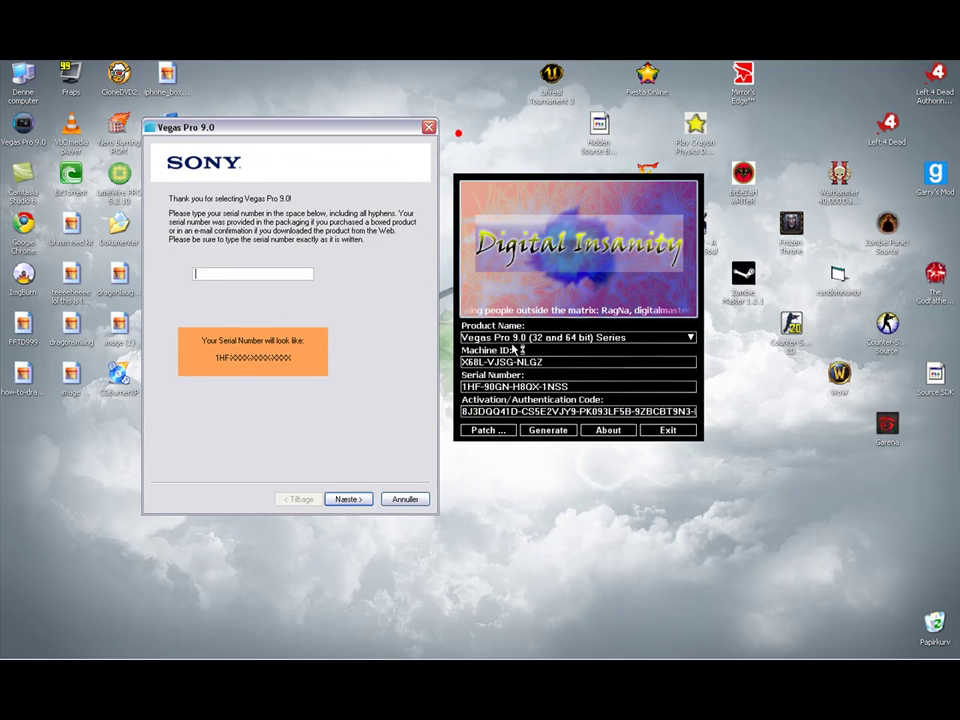
pyautogui.moveTo(578, 388); pyautogui.dragTo(406, 390)
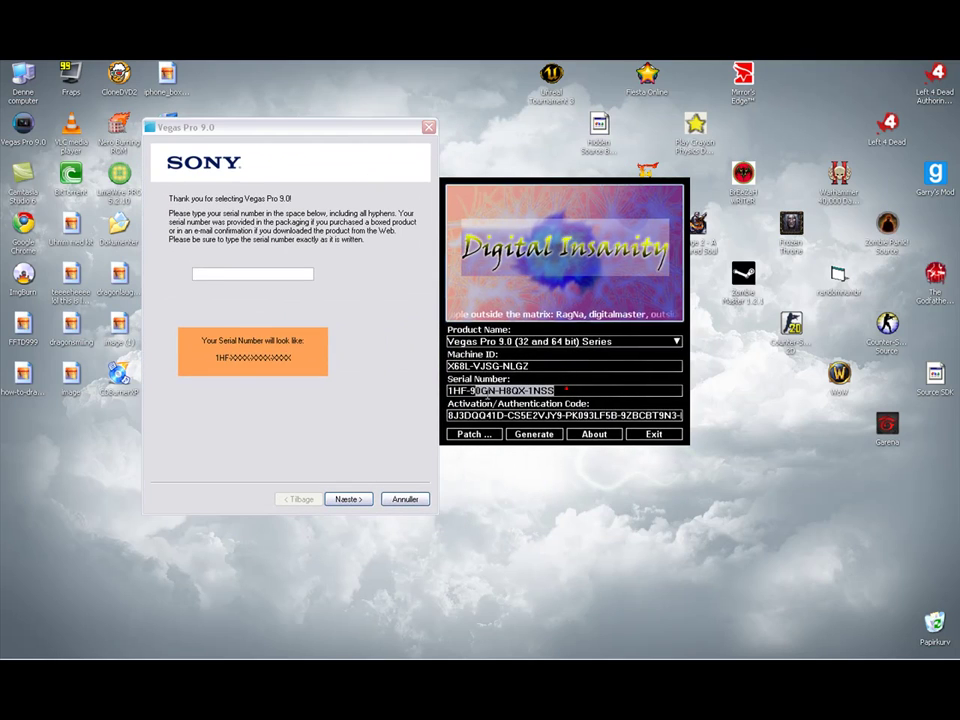
# Copy the keygen's serial number into the Vegas Pro serial field.
pyautogui.rightClick(507, 391)
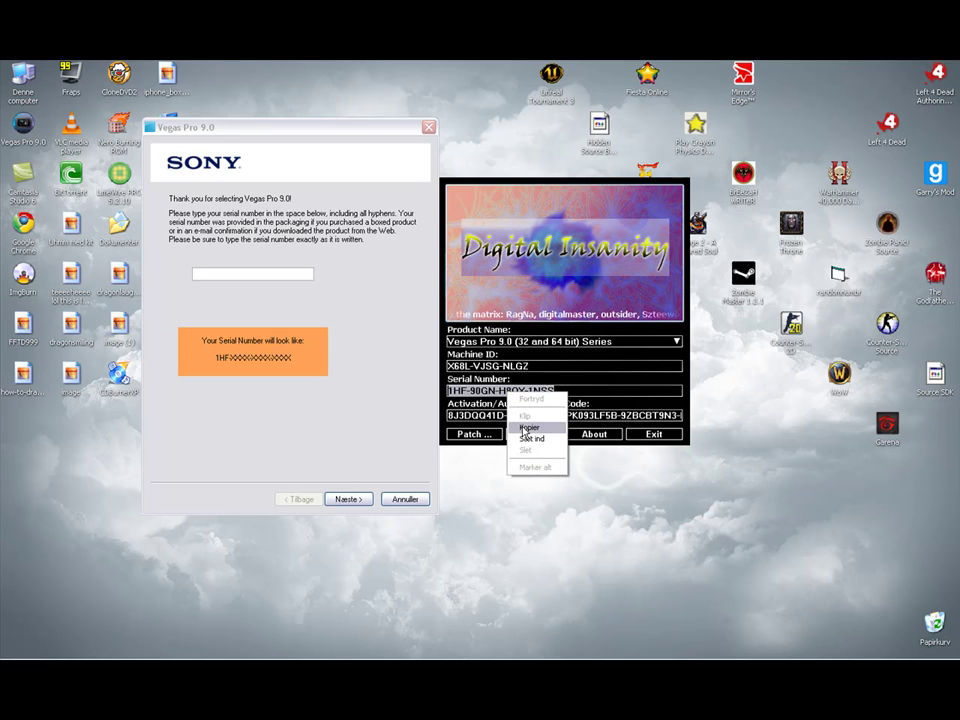
pyautogui.click(525, 426)
pyautogui.rightClick(272, 275)
pyautogui.click(281, 325)
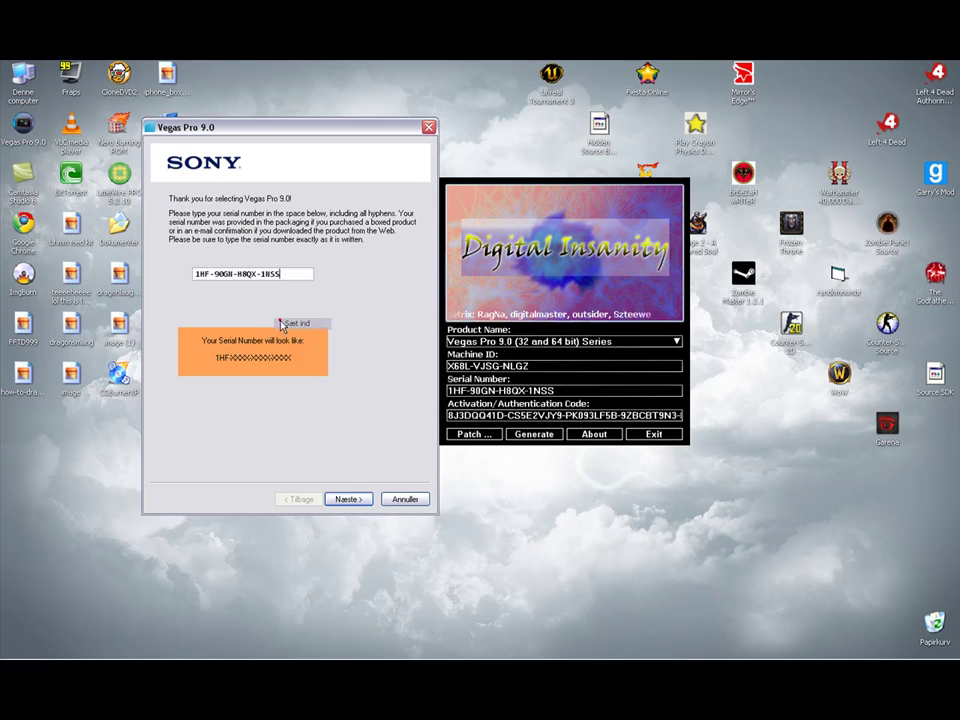
# Choose to register from another computer and advance to the registration details form.
pyautogui.click(345, 499)
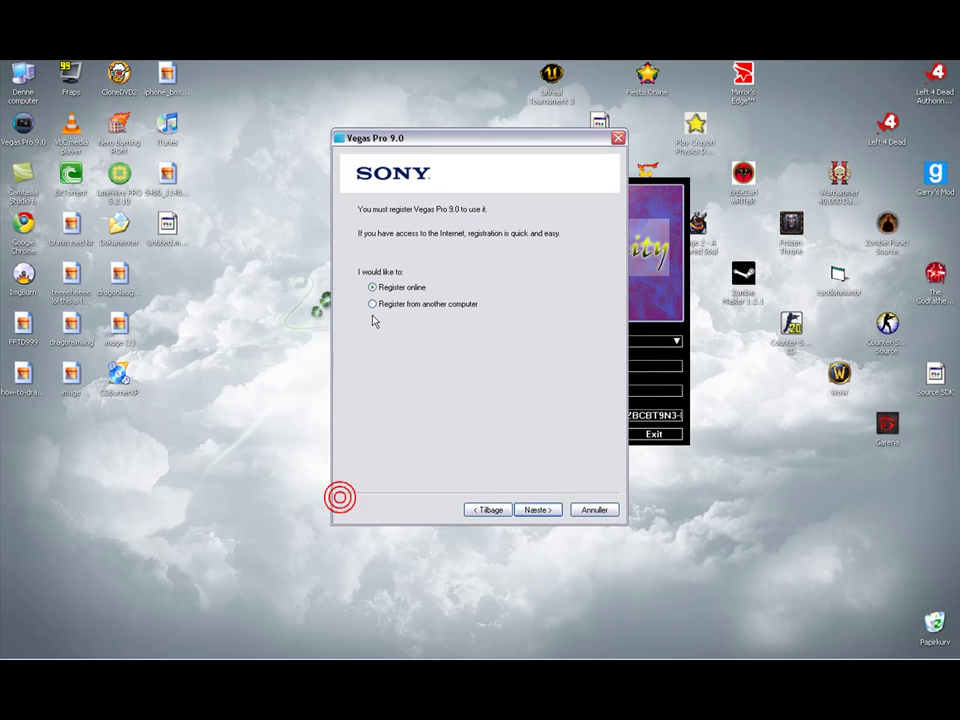
pyautogui.click(372, 304)
pyautogui.moveTo(437, 143); pyautogui.dragTo(231, 111)
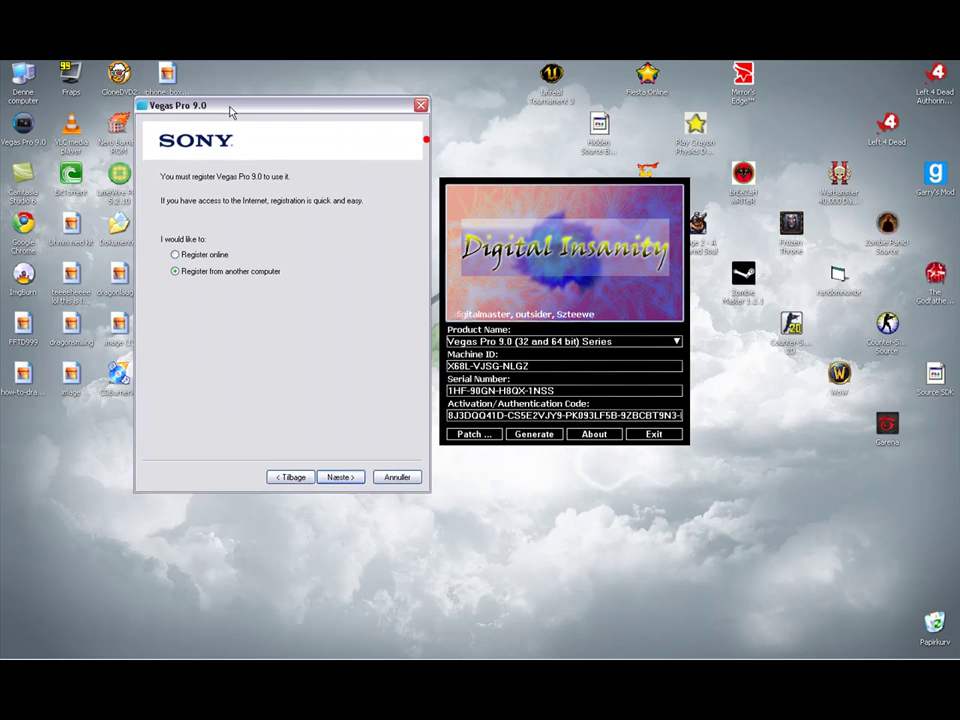
pyautogui.click(338, 478)
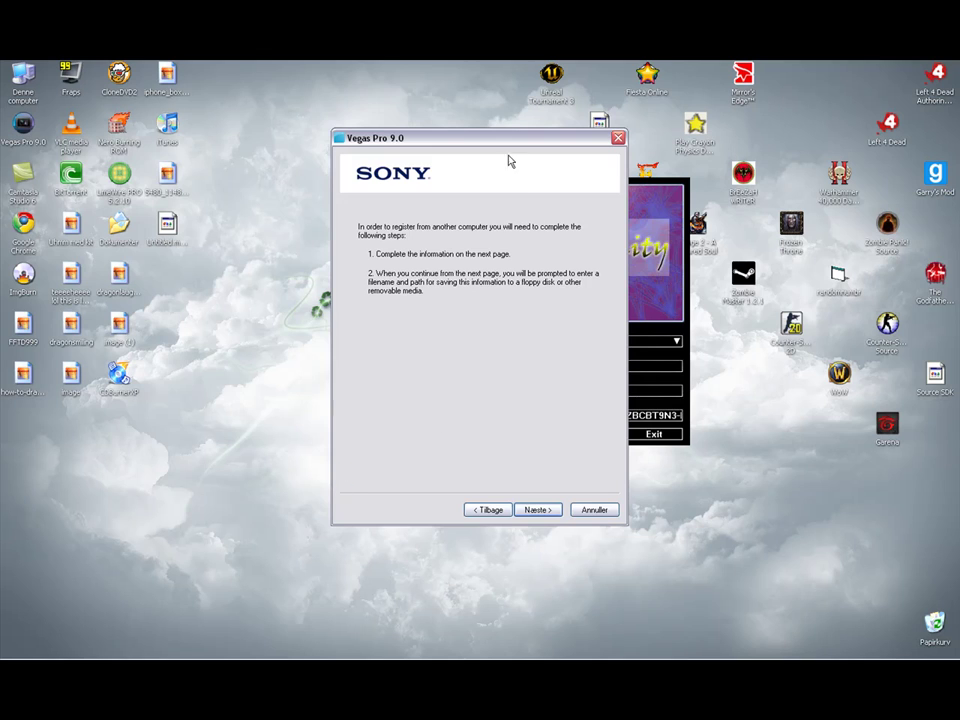
pyautogui.moveTo(503, 142); pyautogui.dragTo(268, 86)
pyautogui.click(308, 460)
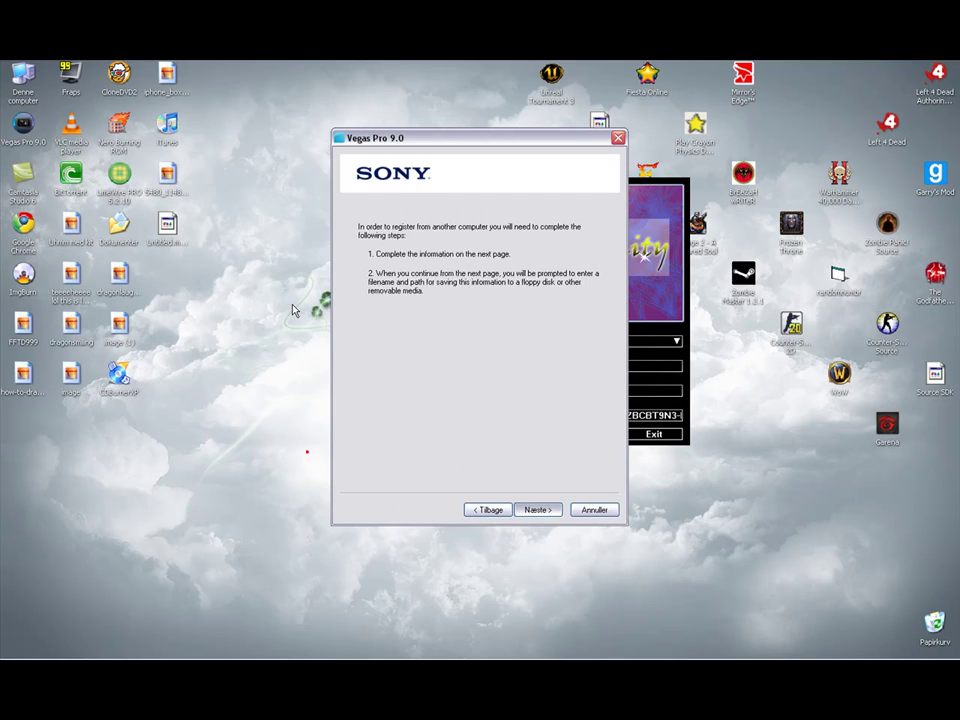
# Edit the e-mail, accept the privacy policy, and save the registration file, overwriting it.
pyautogui.moveTo(510, 141)
pyautogui.mouseDown()
pyautogui.moveTo(343, 141)
pyautogui.moveTo(328, 123)
pyautogui.mouseUp()
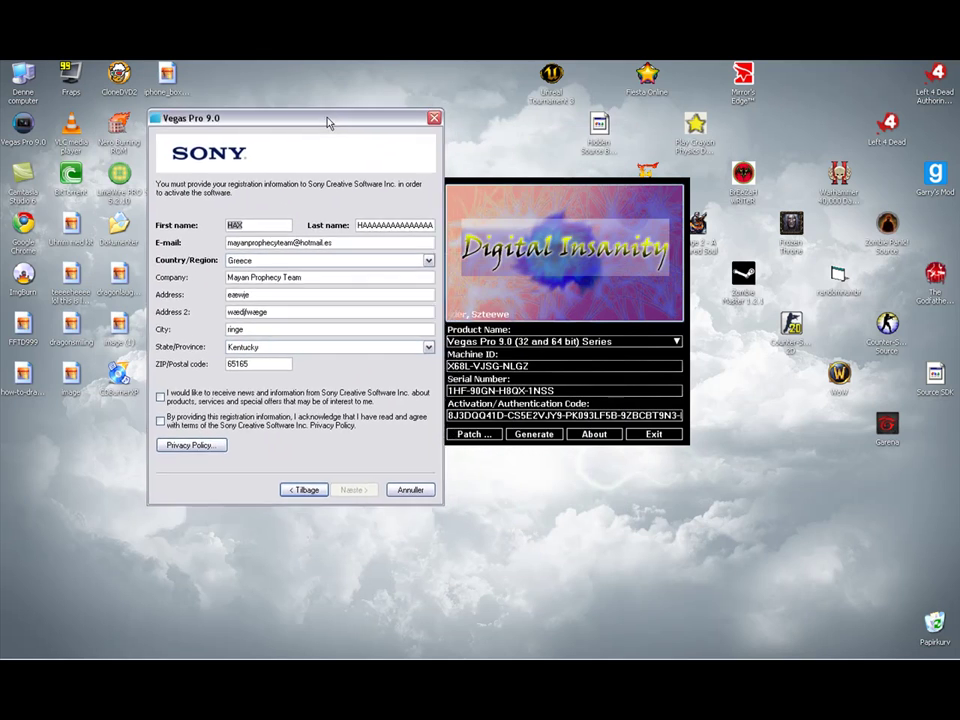
pyautogui.click(361, 243)
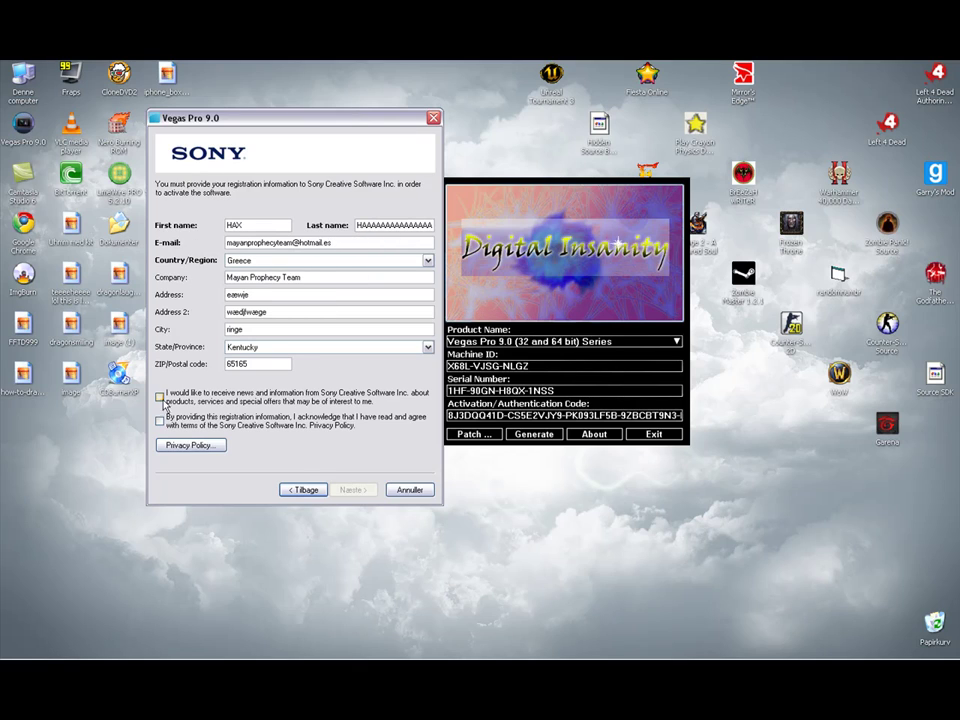
pyautogui.click(160, 420)
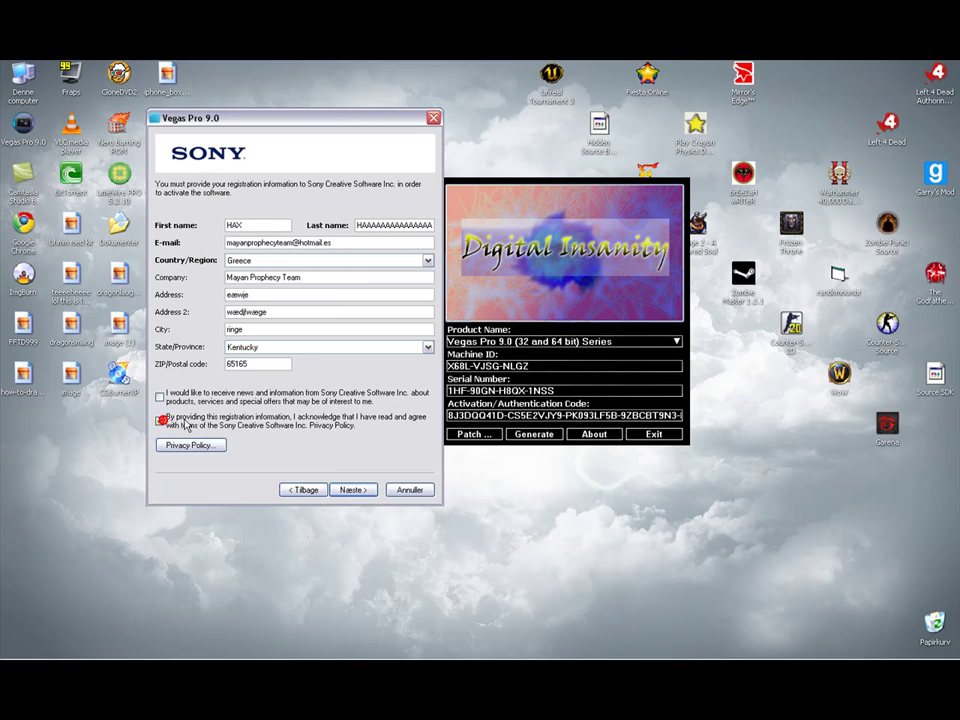
pyautogui.click(343, 490)
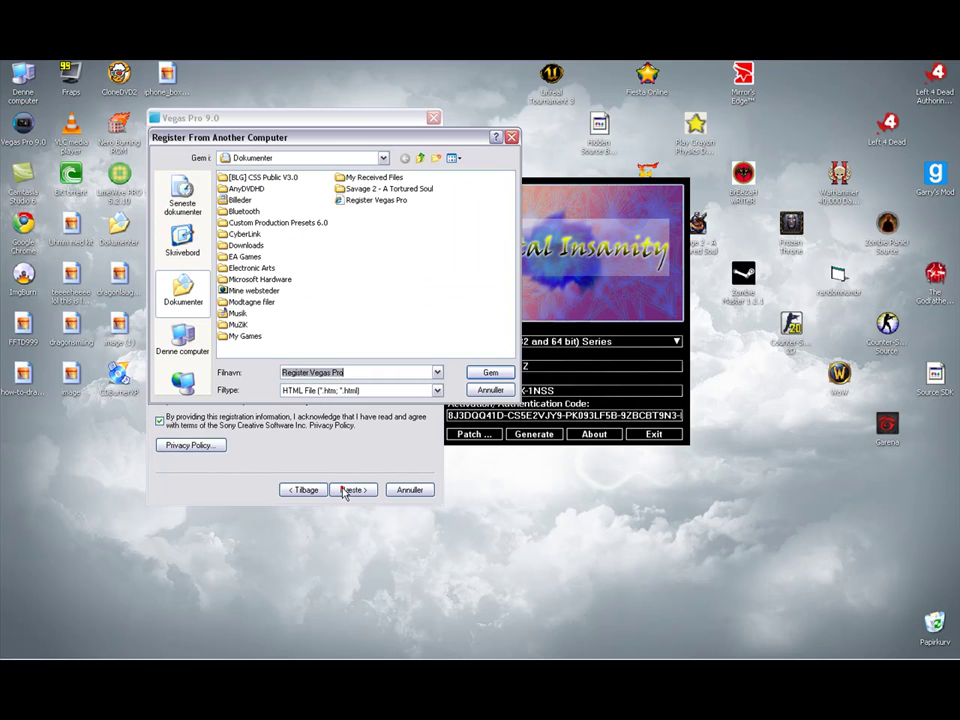
pyautogui.click(490, 372)
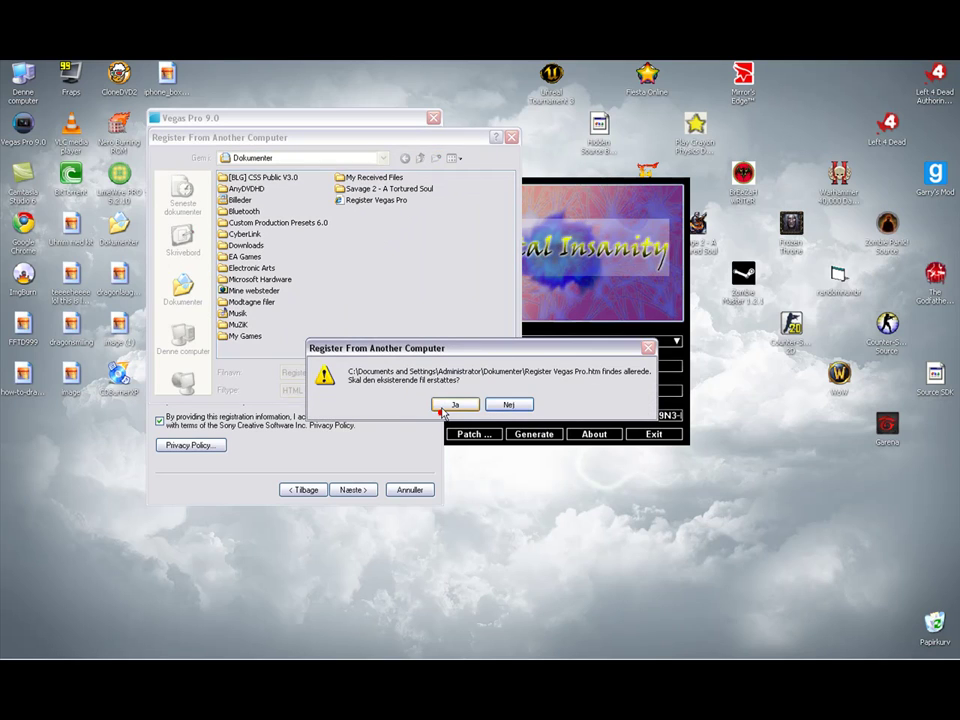
pyautogui.click(444, 405)
# Paste the keygen's authentication code into the Vegas field and finish registration.
pyautogui.click(538, 510)
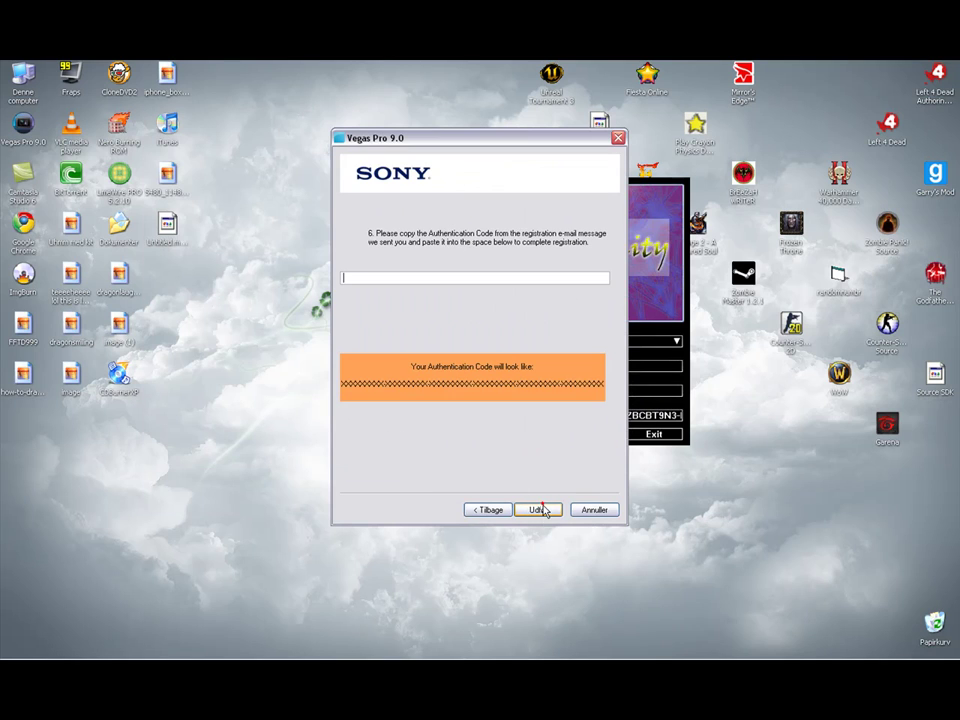
pyautogui.moveTo(485, 145)
pyautogui.mouseDown()
pyautogui.moveTo(310, 138)
pyautogui.moveTo(286, 116)
pyautogui.mouseUp()
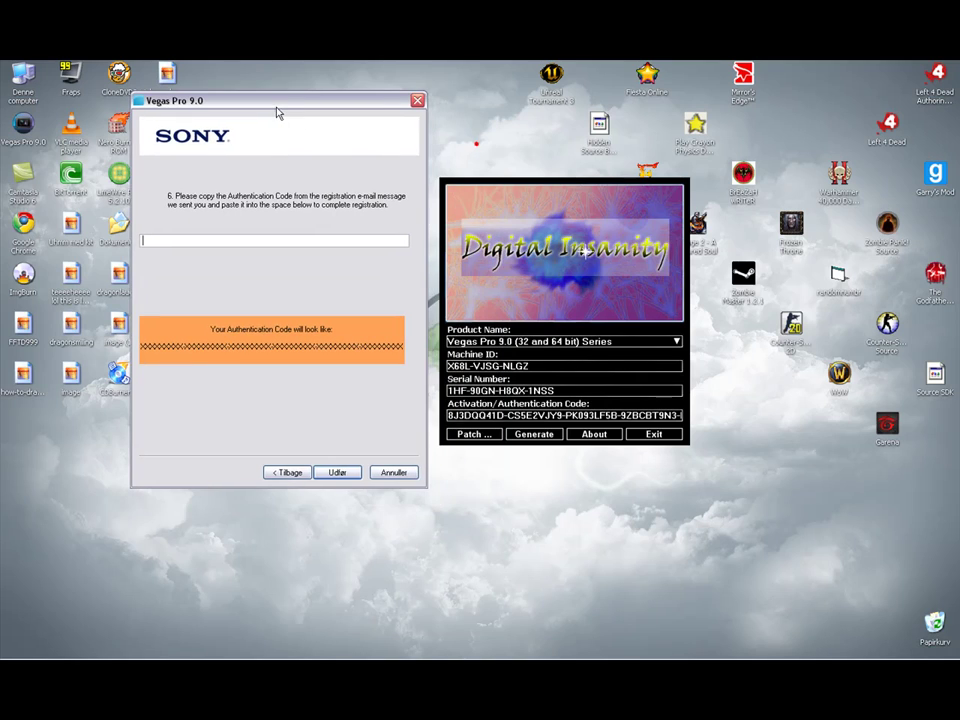
pyautogui.moveTo(449, 419); pyautogui.dragTo(682, 416)
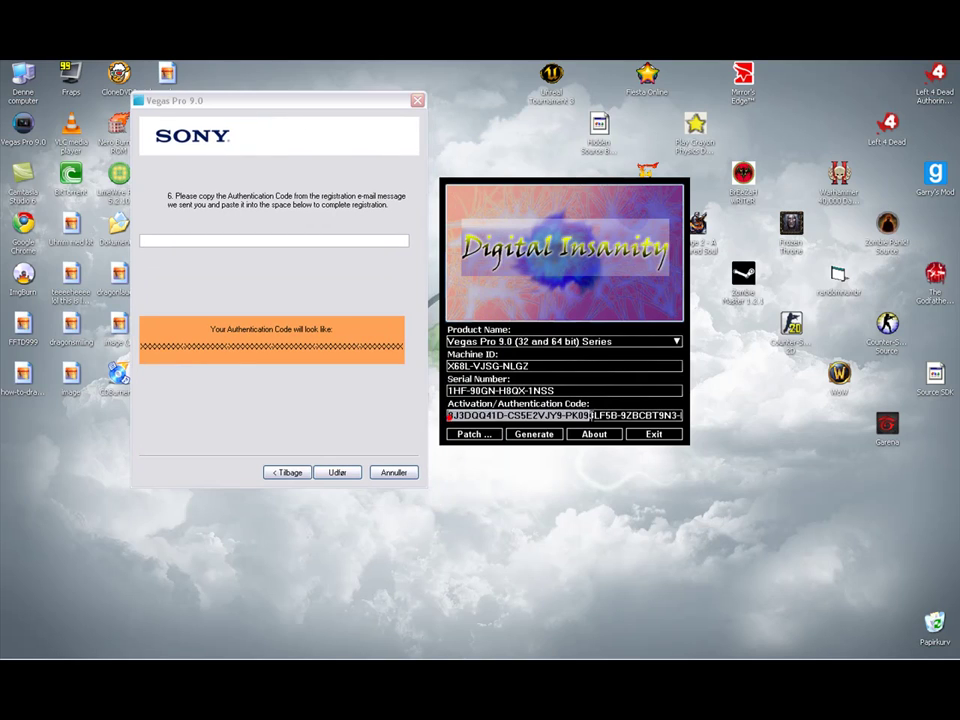
pyautogui.rightClick(657, 418)
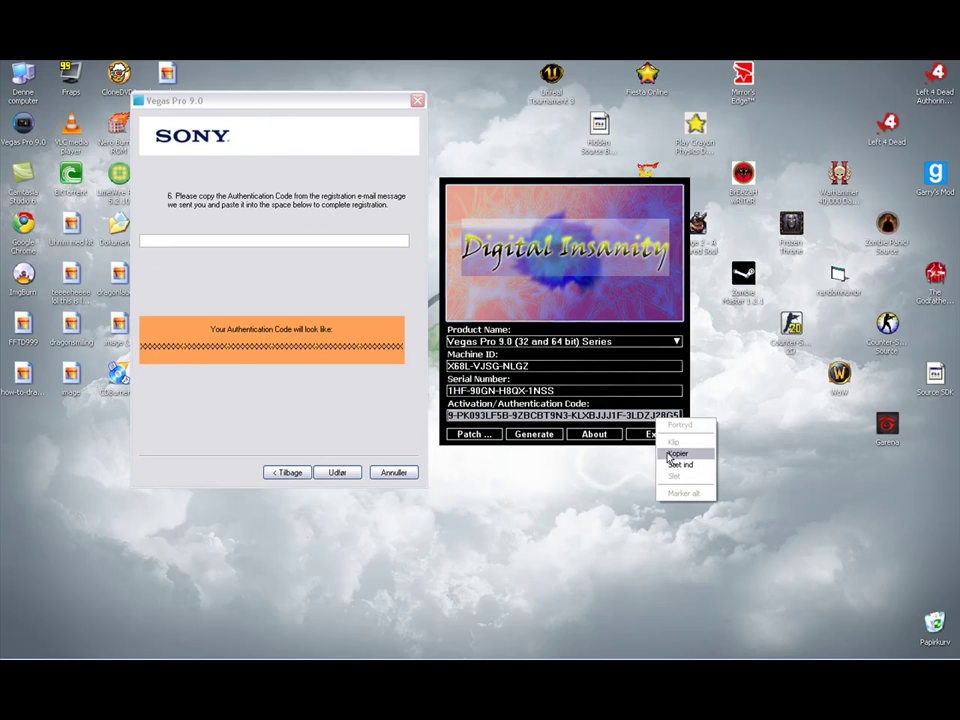
pyautogui.click(675, 454)
pyautogui.click(242, 240)
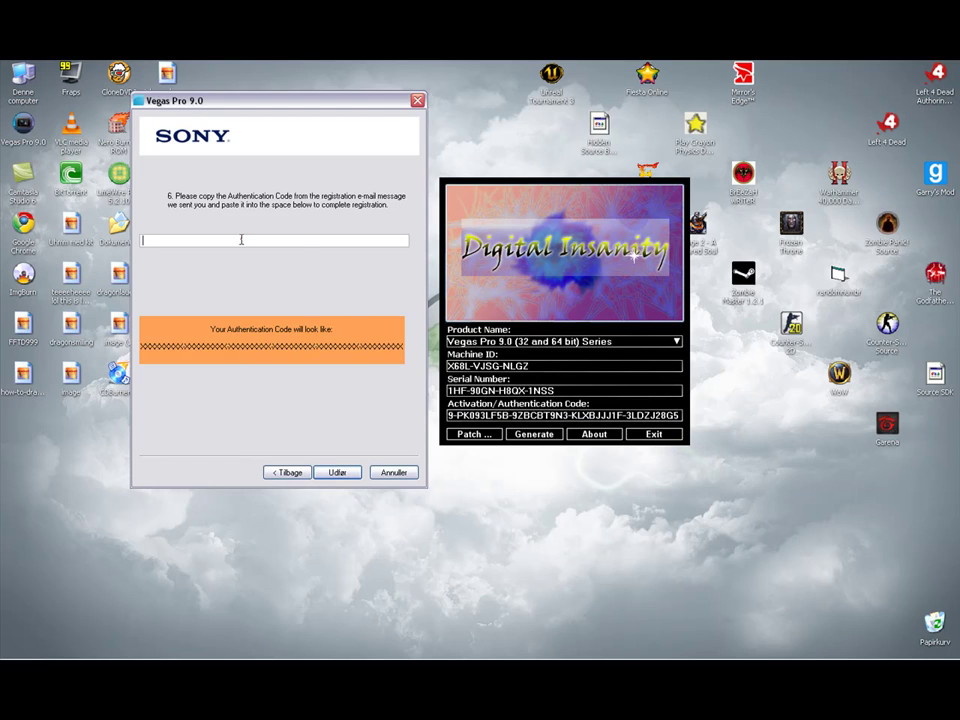
pyautogui.rightClick(242, 240)
pyautogui.click(270, 290)
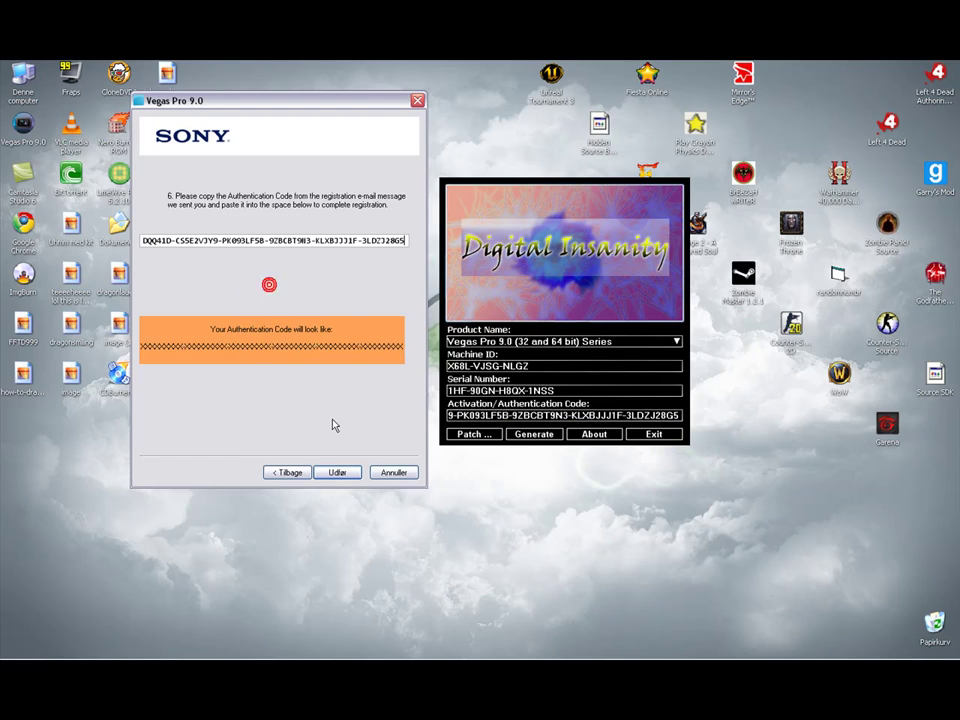
pyautogui.click(338, 471)
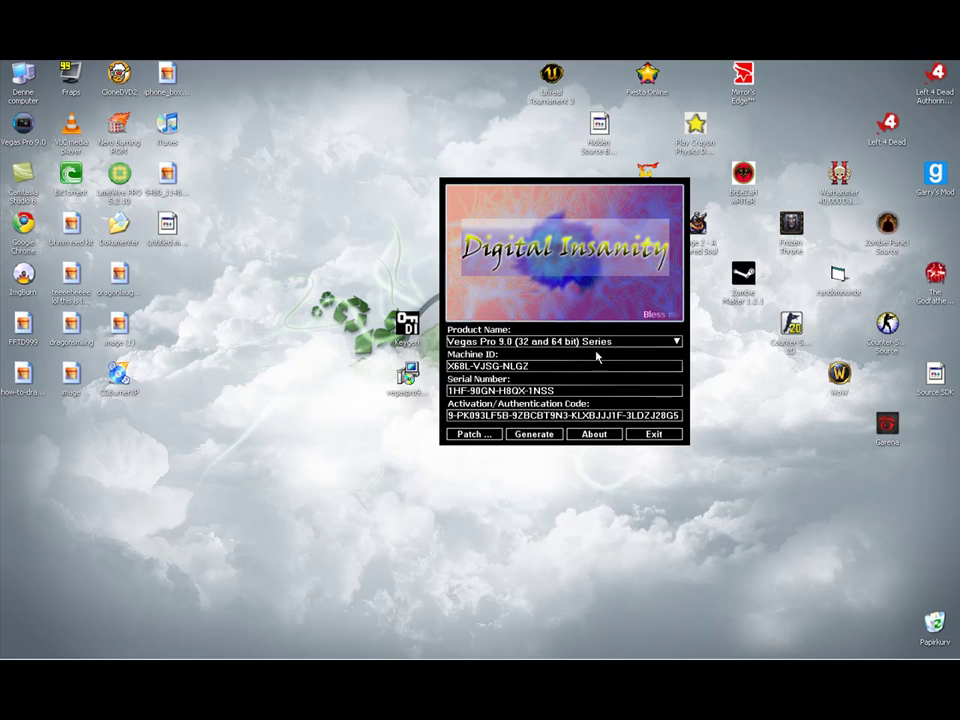
# Close the keygen and turn down the music volume while Vegas Pro loads.
pyautogui.click(652, 434)
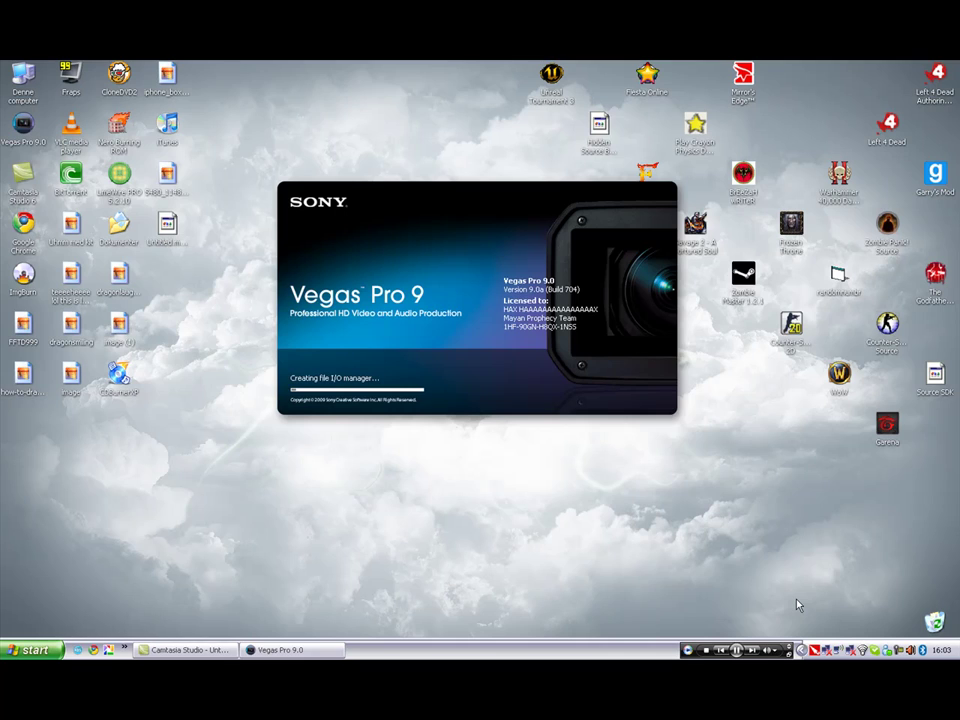
pyautogui.moveTo(736, 650)
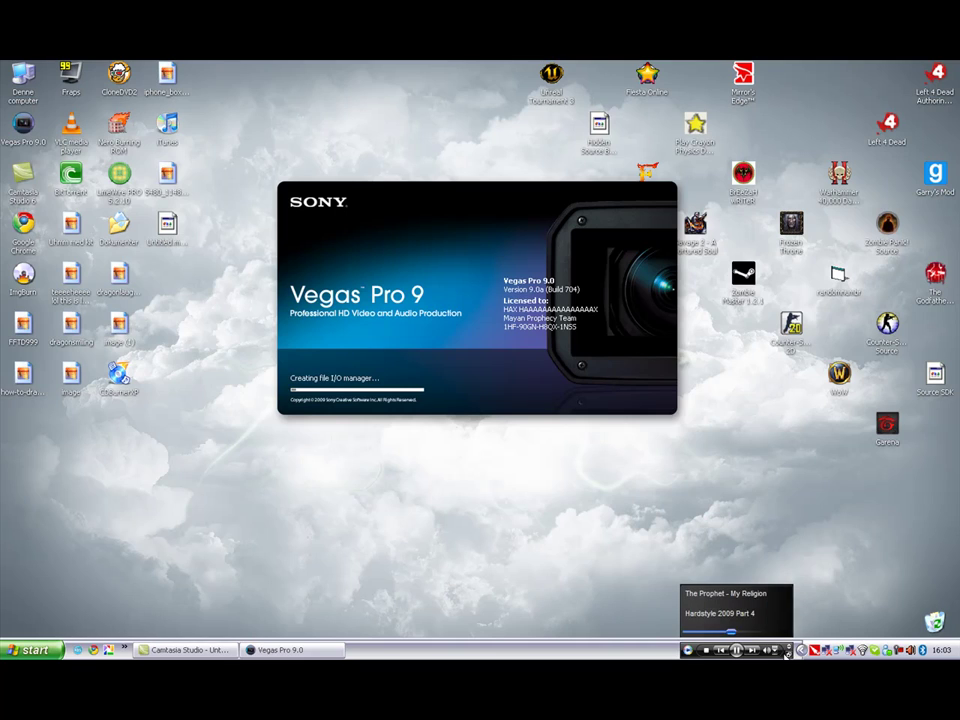
pyautogui.moveTo(769, 650)
pyautogui.moveTo(764, 652); pyautogui.dragTo(740, 653)
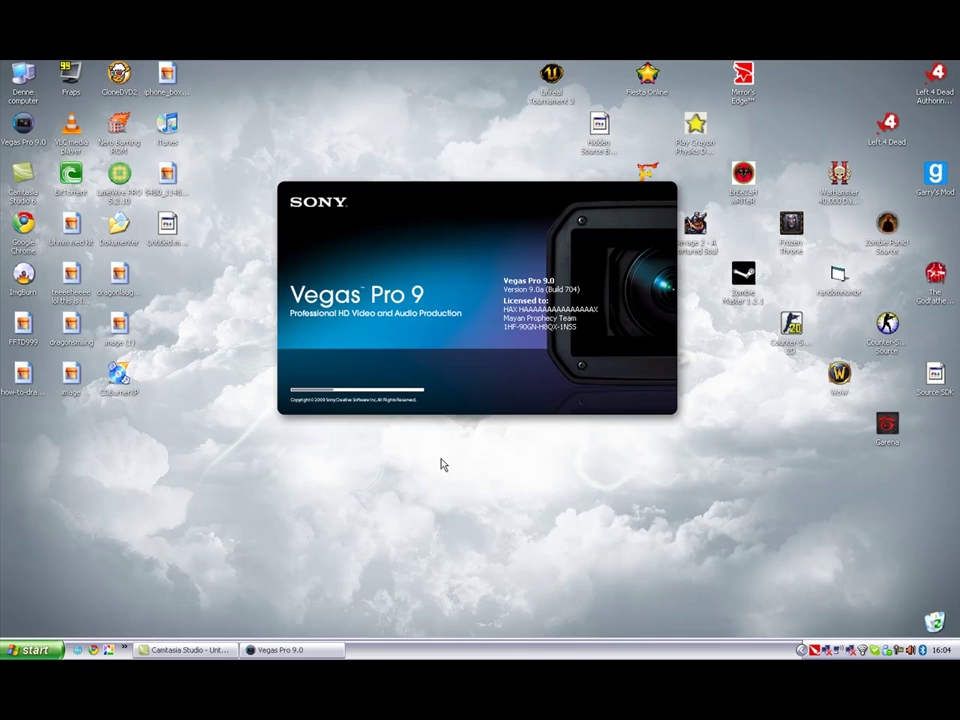
# End two running processes in Windows Task Manager.
pyautogui.hotkey('ctrl', 'alt', 'Delete')
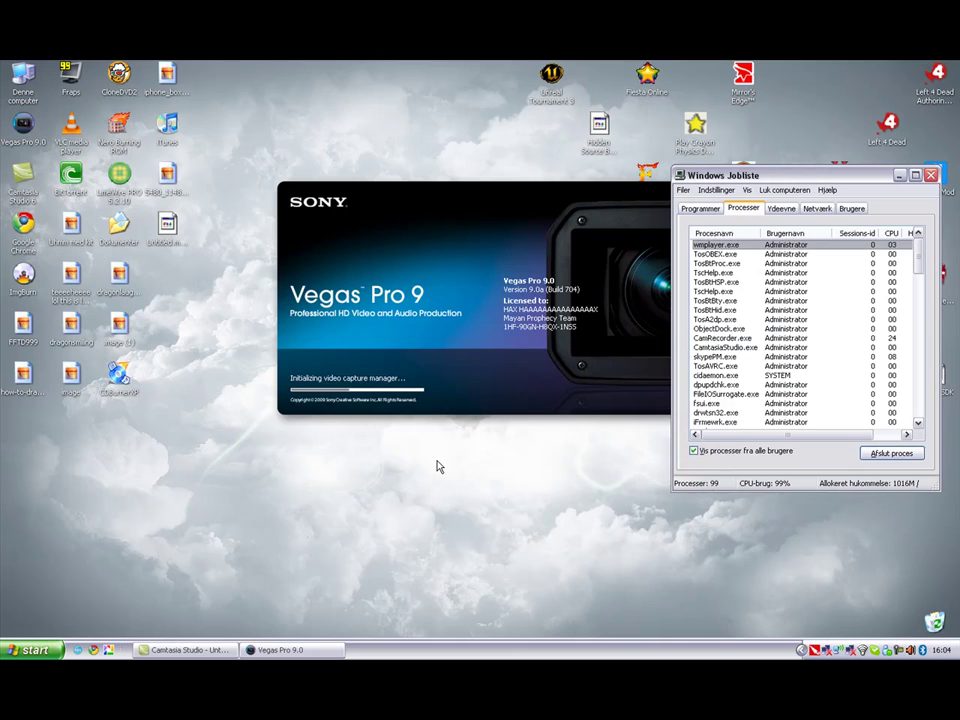
pyautogui.click(889, 453)
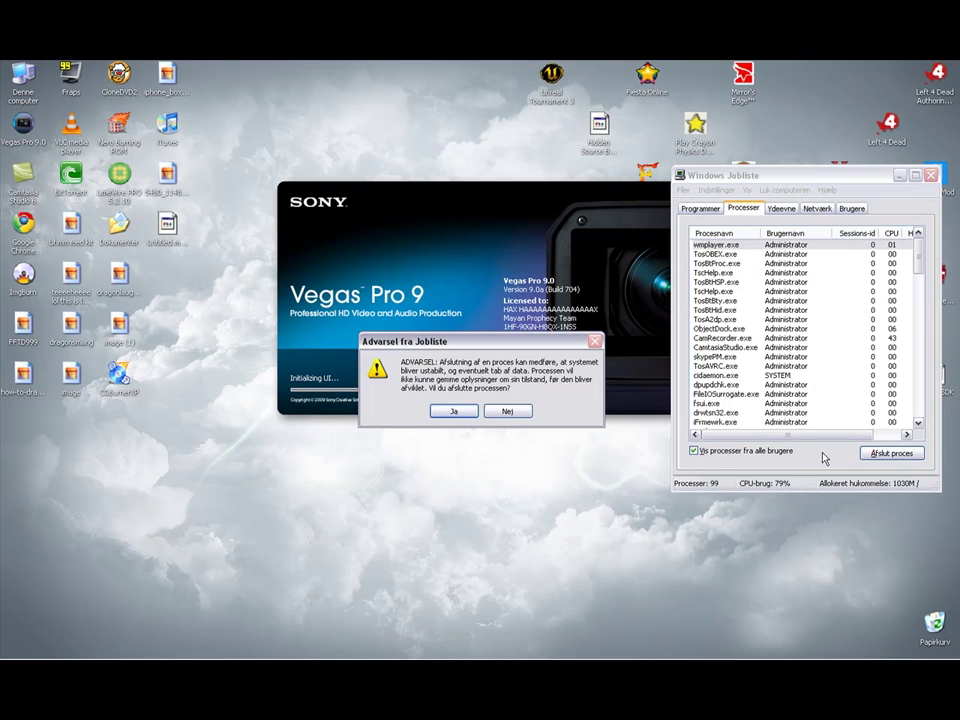
pyautogui.click(456, 413)
pyautogui.click(456, 413)
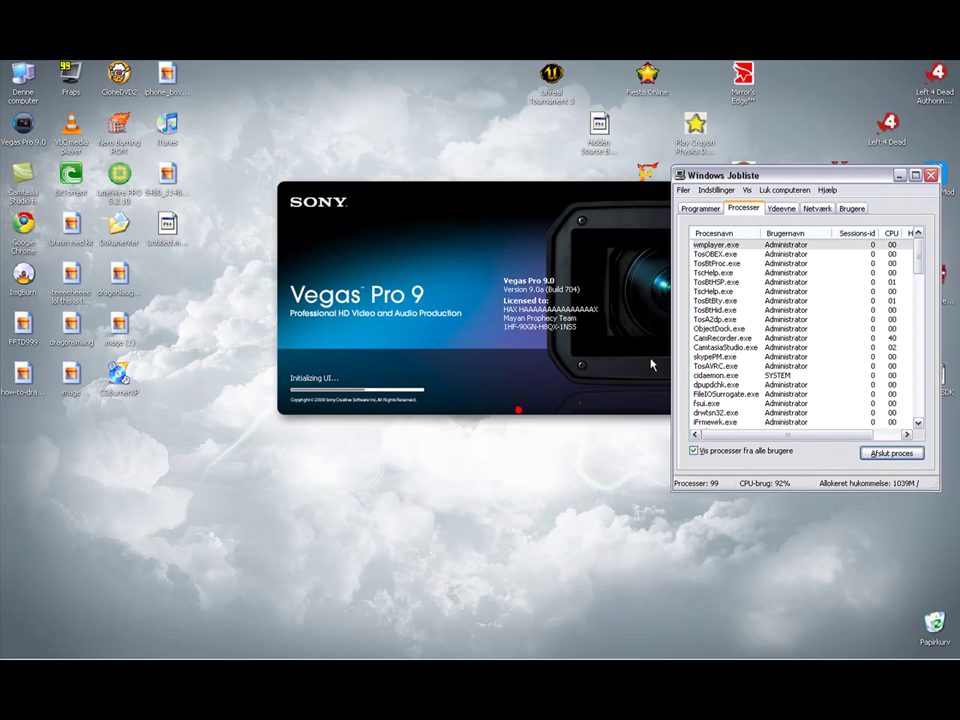
pyautogui.click(905, 453)
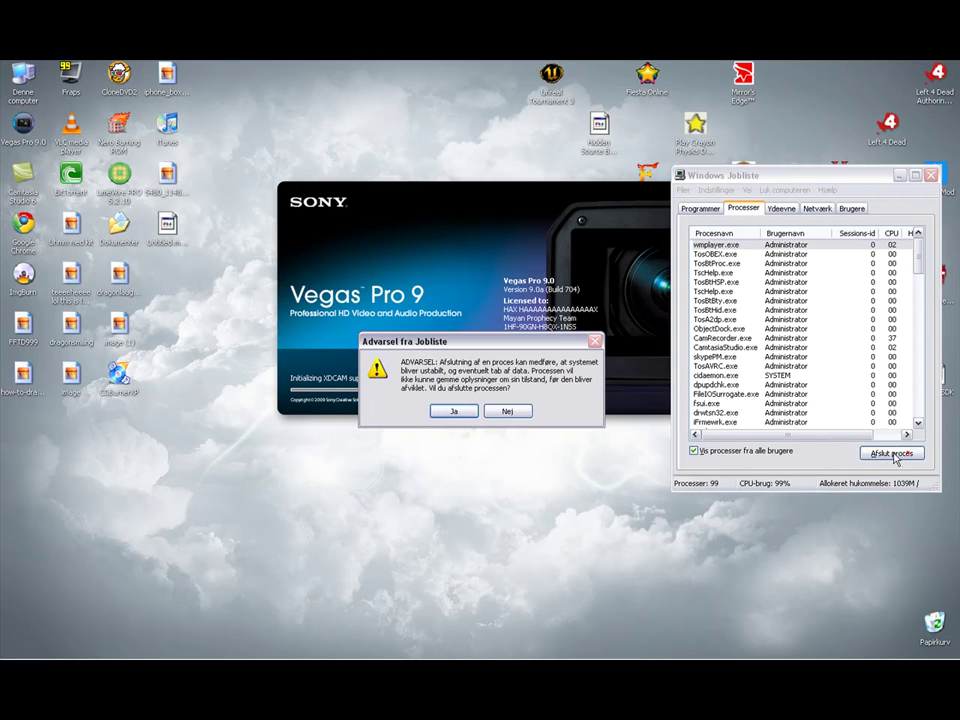
pyautogui.click(453, 411)
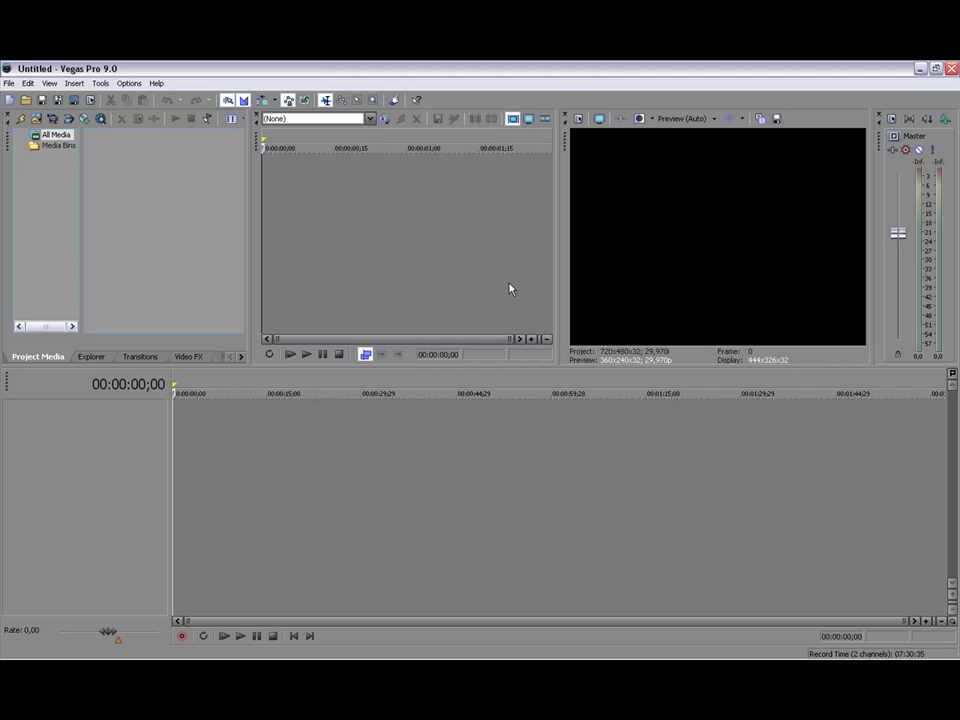
# View the Explorer, Transitions, Video FX and Media Generators panels, then close Vegas Pro.
pyautogui.click(91, 356)
pyautogui.click(139, 356)
pyautogui.click(185, 357)
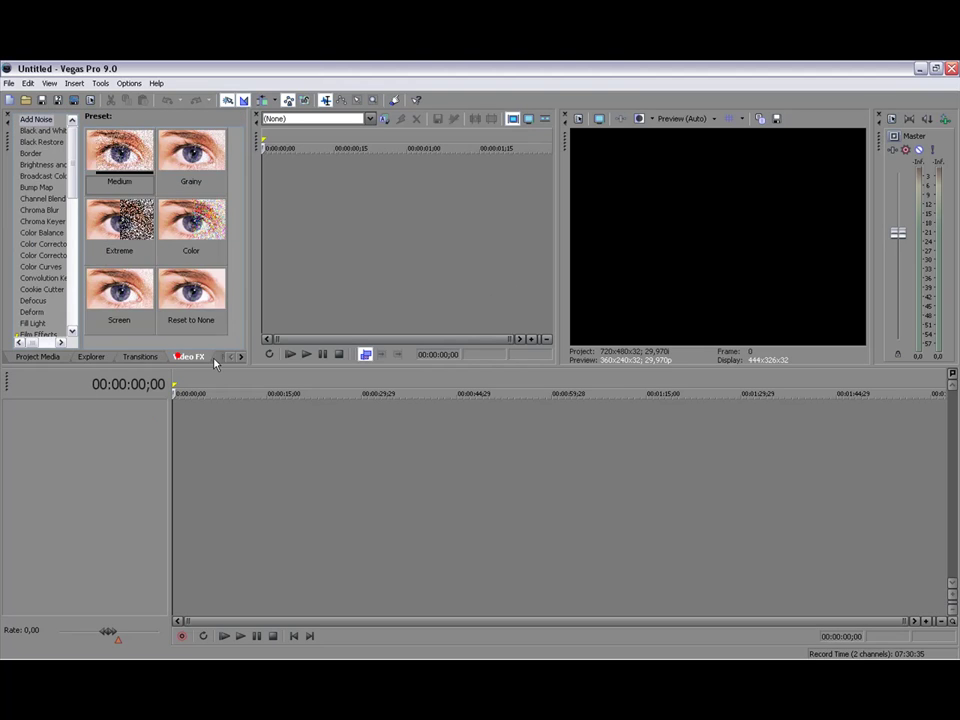
pyautogui.click(214, 357)
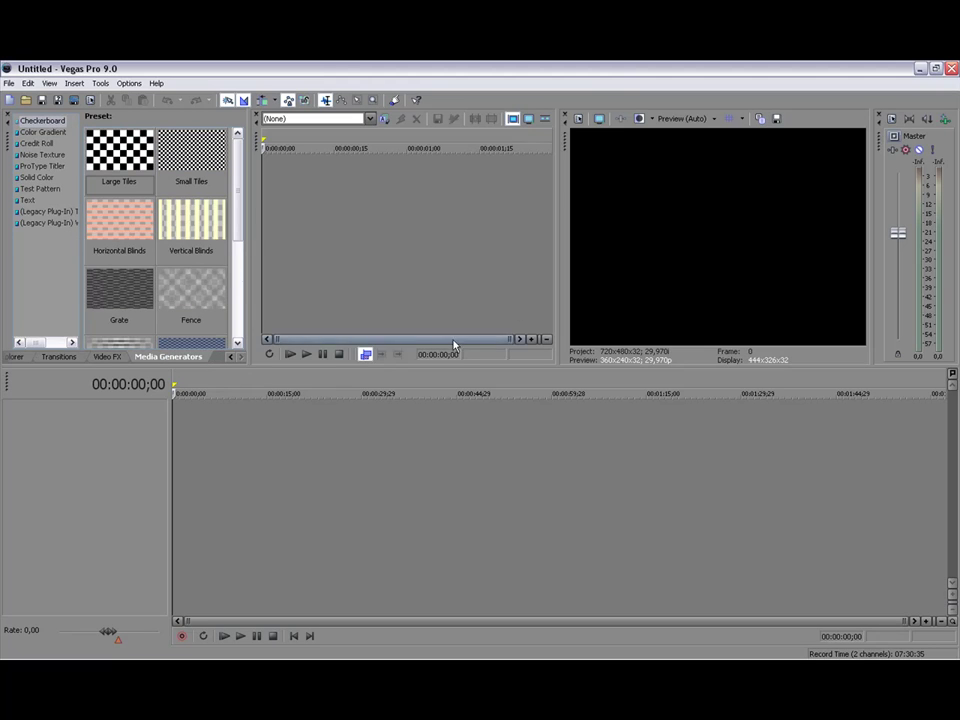
pyautogui.click(951, 68)
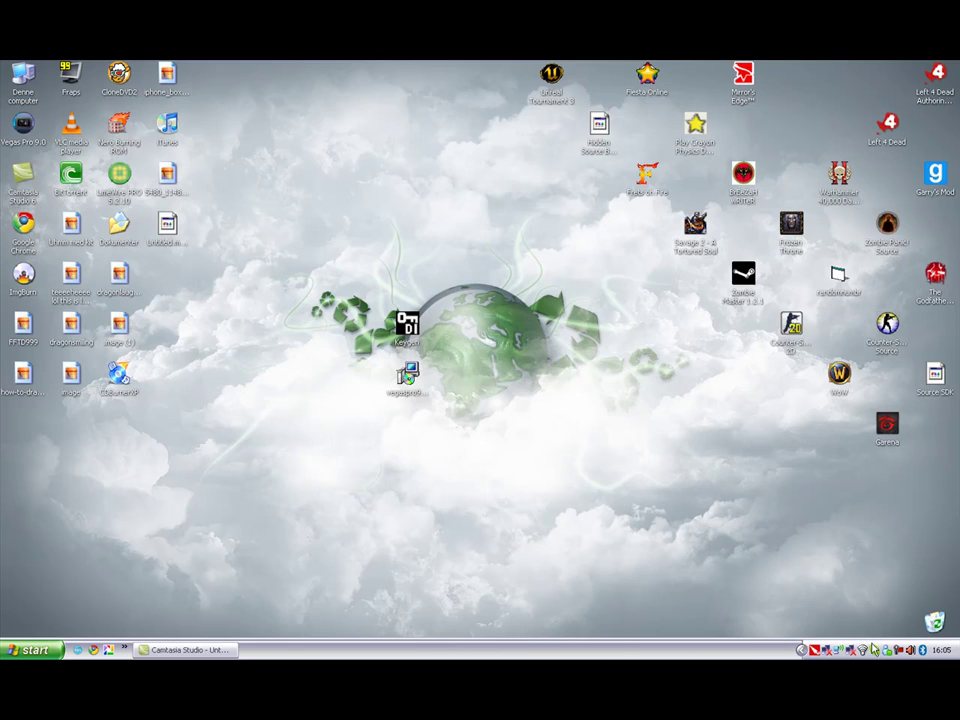
# Open the Camtasia Recorder tray menu to stop the recording.
pyautogui.rightClick(899, 651)
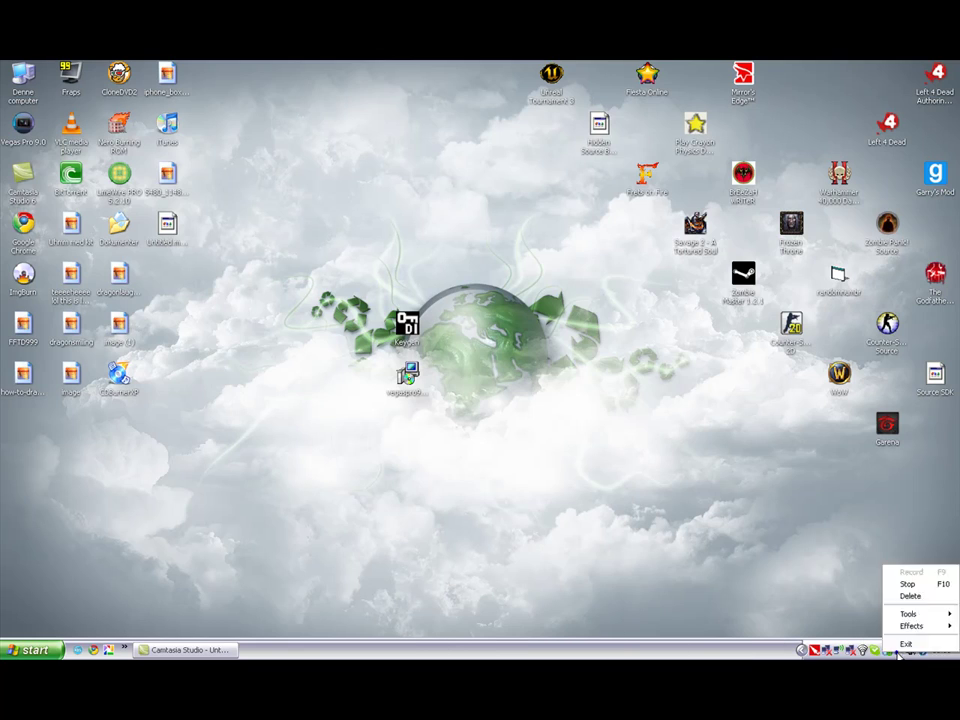